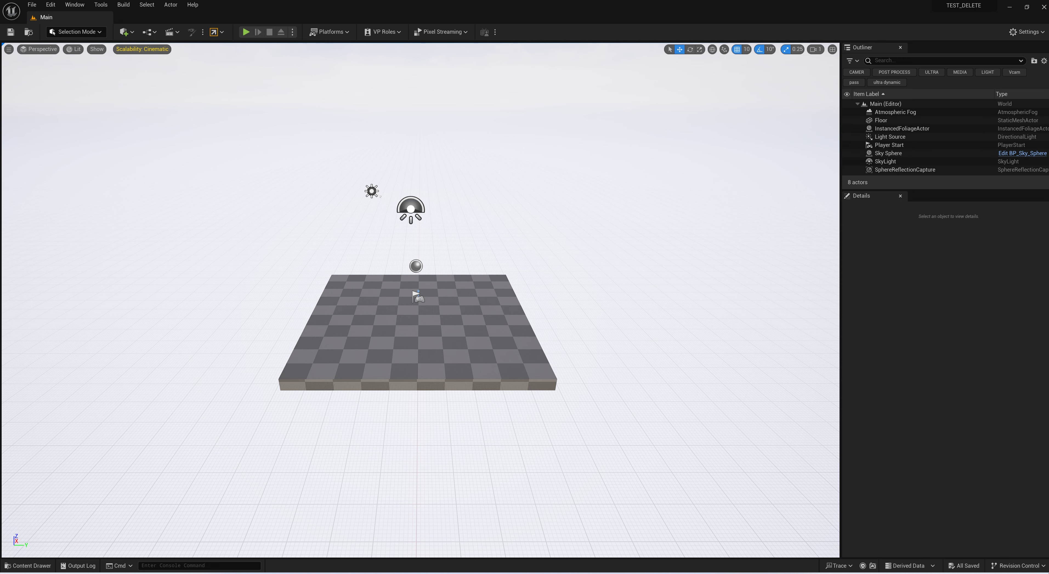
- Move the Cargo window with the Seafood Restaurant details over the Unreal viewport
left_click_drag(977, 97, 468, 46)
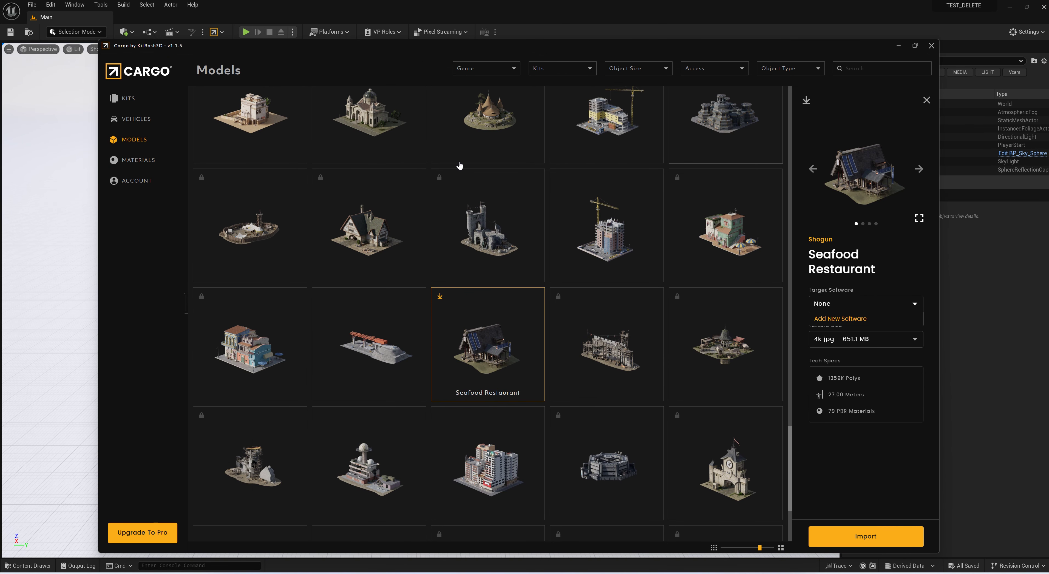
- Dismiss the Target Software choices and go to Cargo's Kits page
left_click(156, 72)
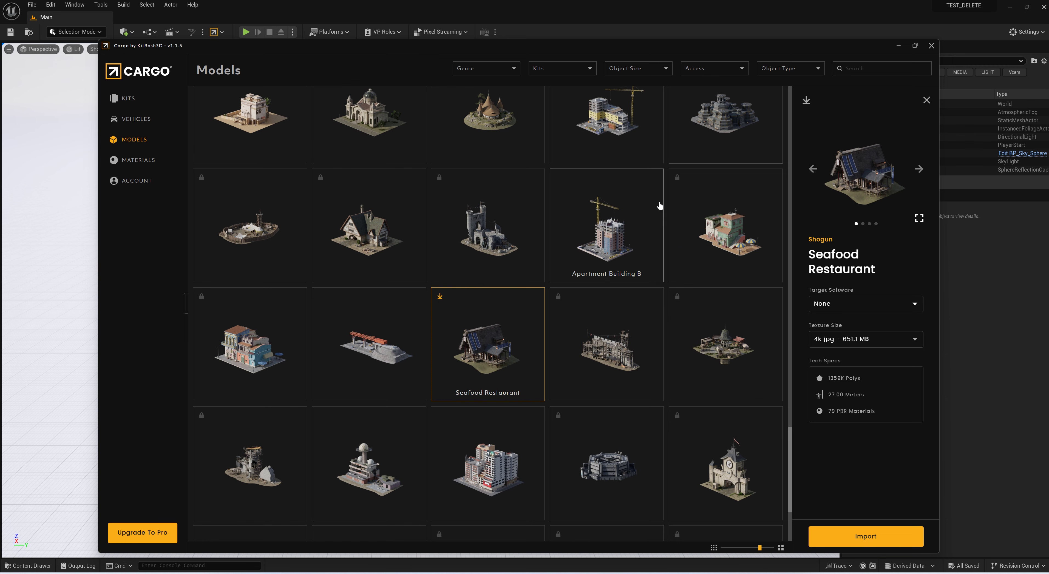
scroll(631, 250, "up", 8)
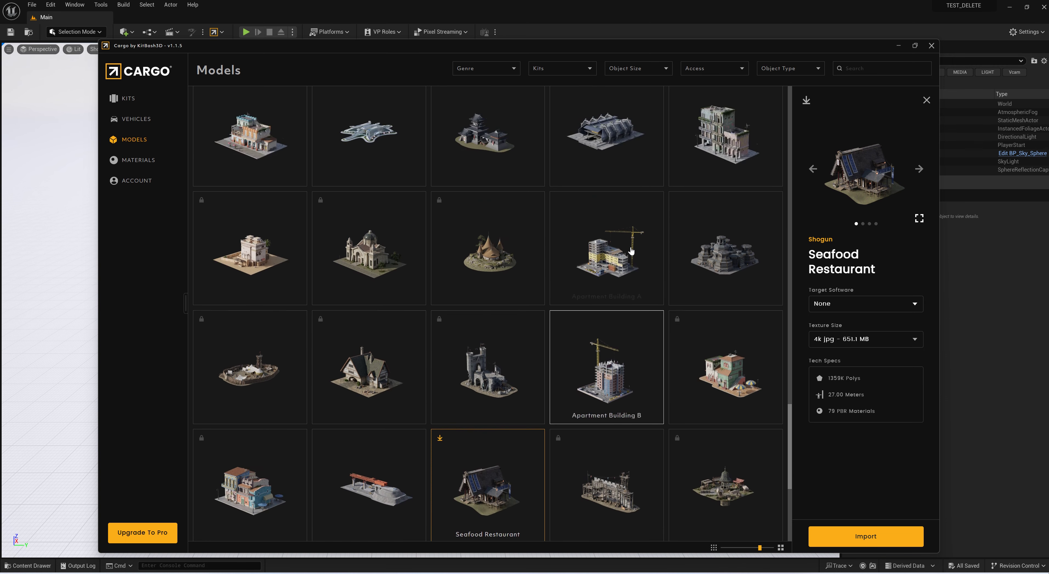
scroll(629, 250, "up", 10)
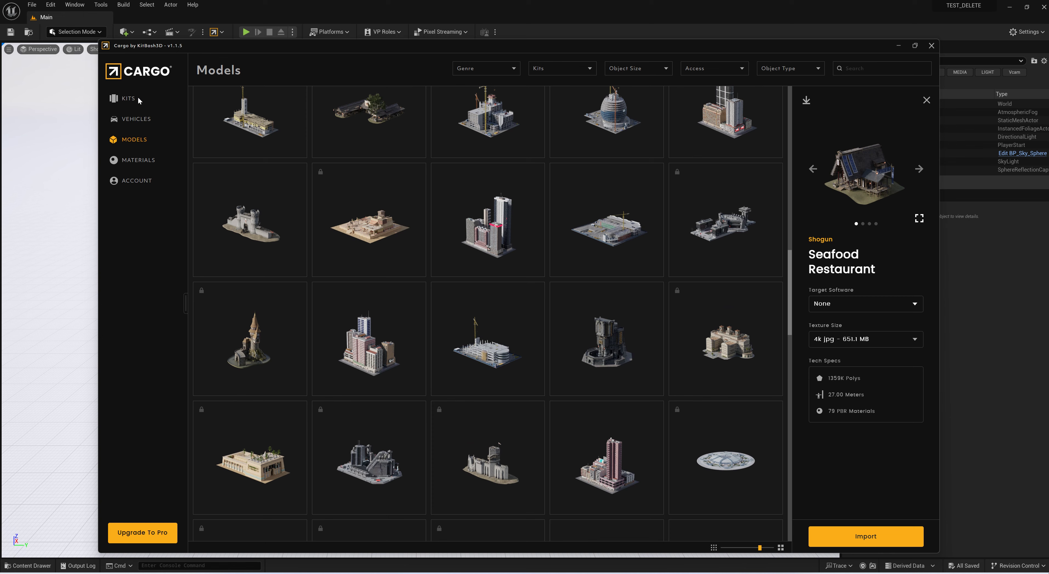
left_click(128, 98)
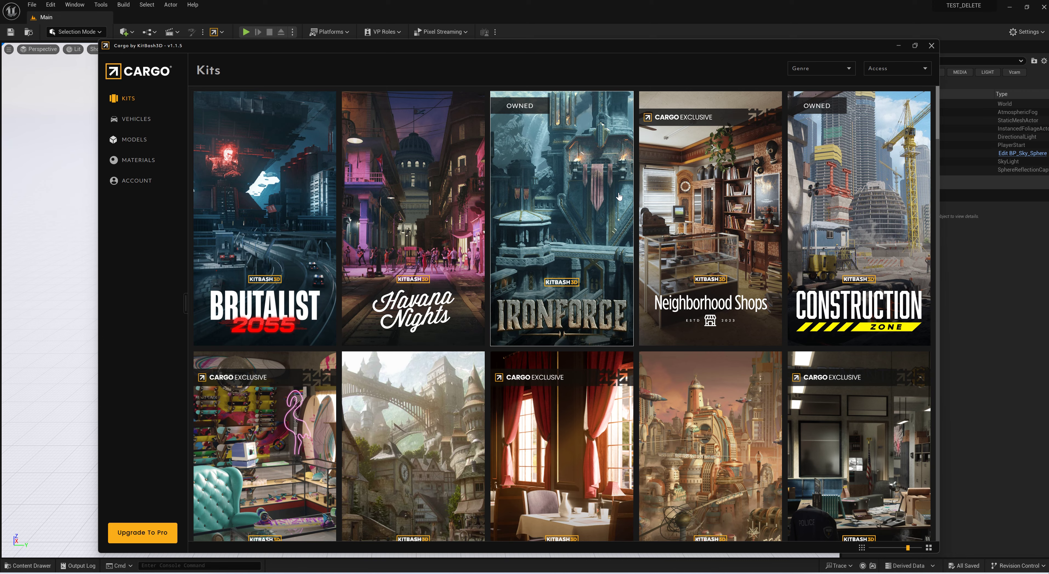
- Browse the kit grid (Neo NYC, Manhattan, Outpost, Favelas), nudge the window, and return to Models
scroll(618, 196, "down", 9)
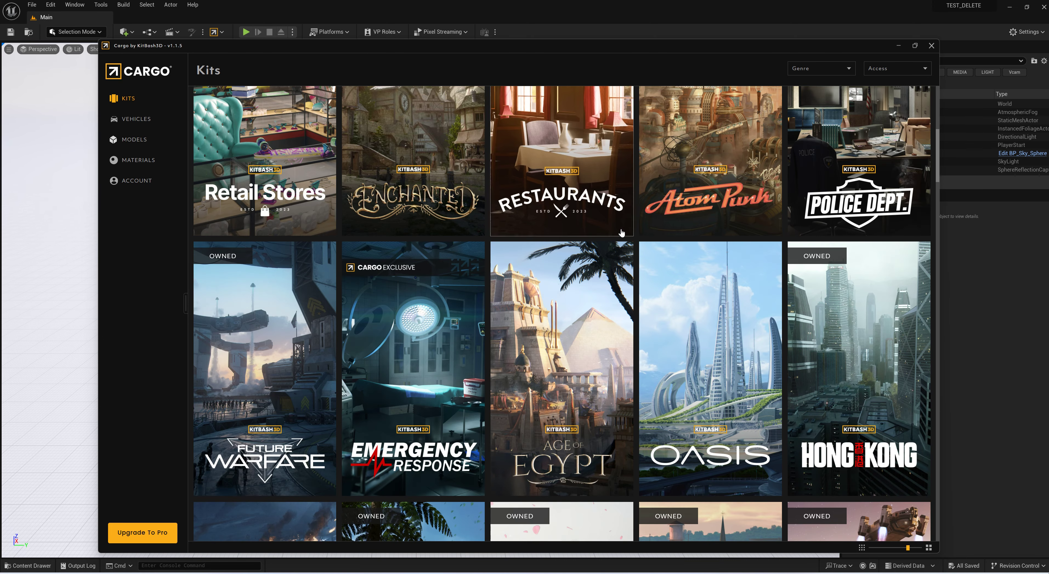
scroll(613, 223, "down", 7)
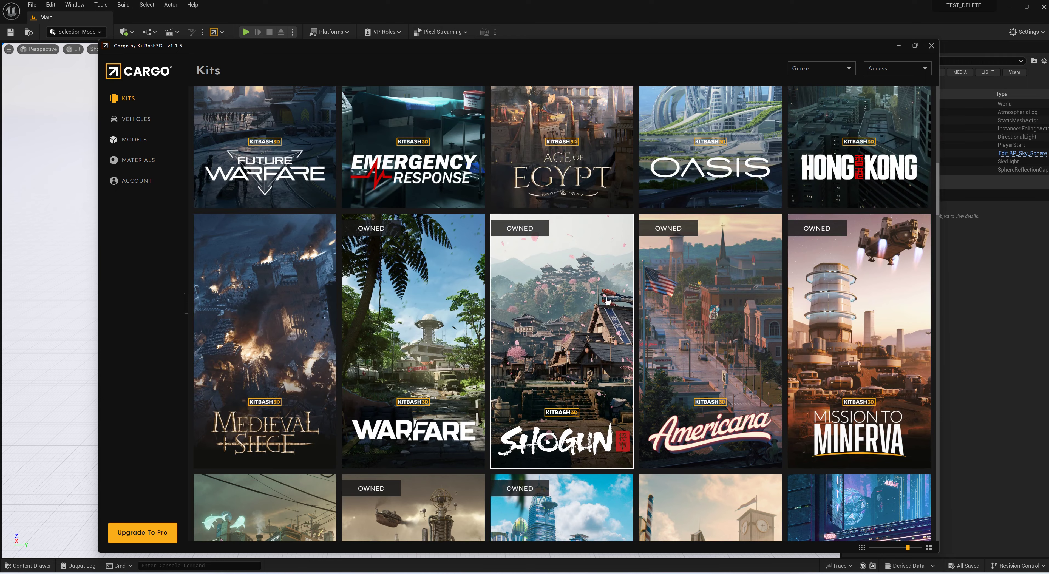
scroll(606, 300, "down", 4)
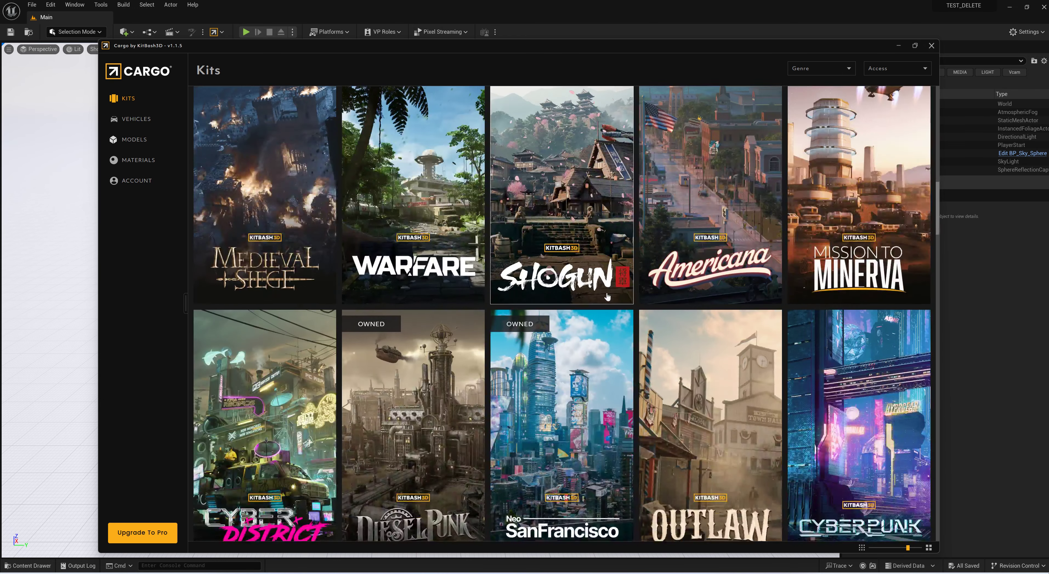
scroll(607, 296, "down", 8)
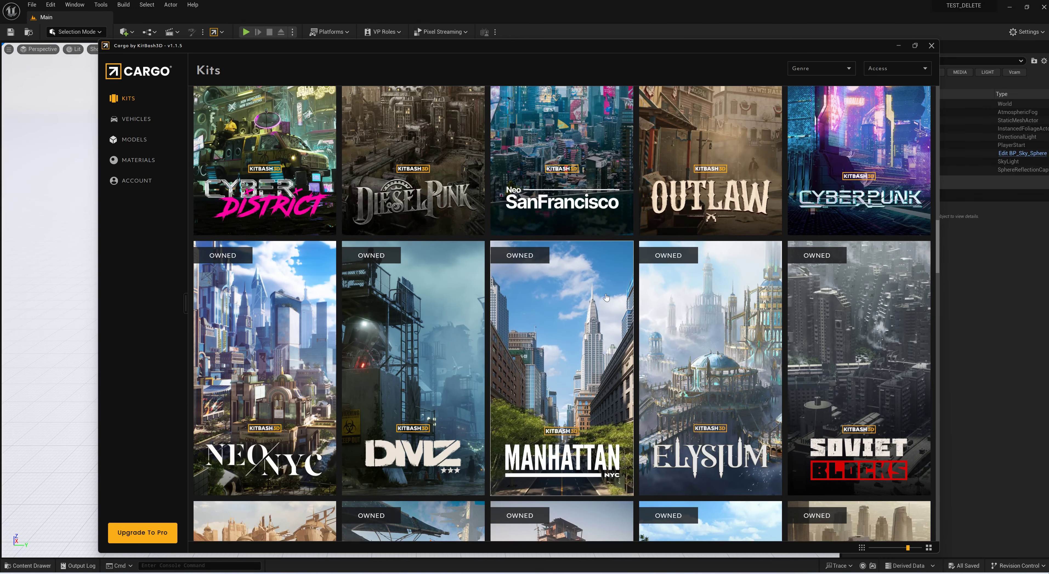
scroll(605, 298, "down", 3)
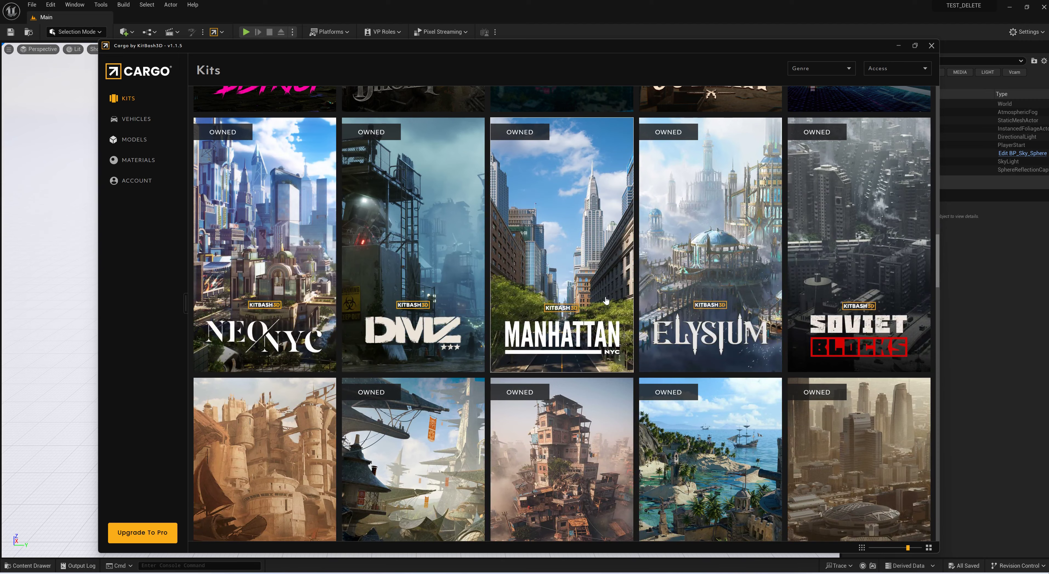
scroll(607, 297, "down", 7)
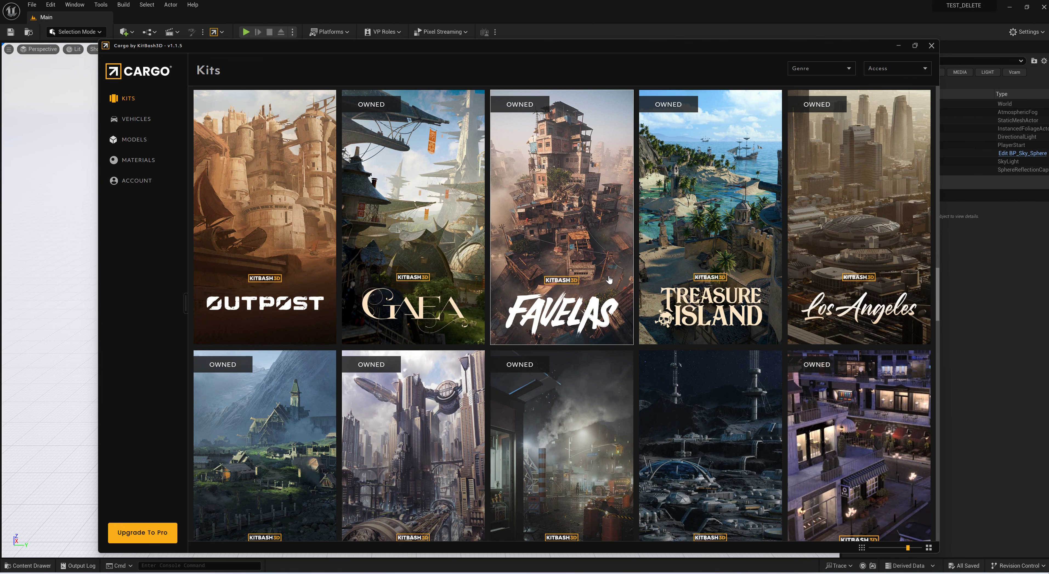
scroll(608, 279, "up", 5)
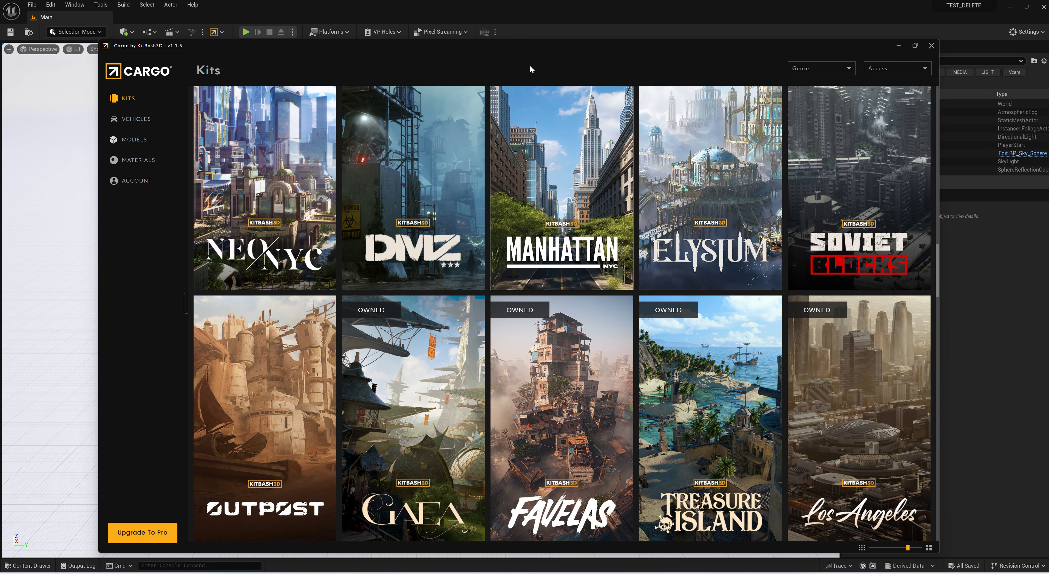
mouse_move(543, 44)
left_mouse_down()
mouse_move(523, 68)
mouse_move(561, 40)
mouse_move(540, 47)
mouse_move(560, 48)
mouse_move(538, 52)
mouse_move(537, 42)
mouse_move(533, 52)
mouse_move(536, 41)
left_mouse_up()
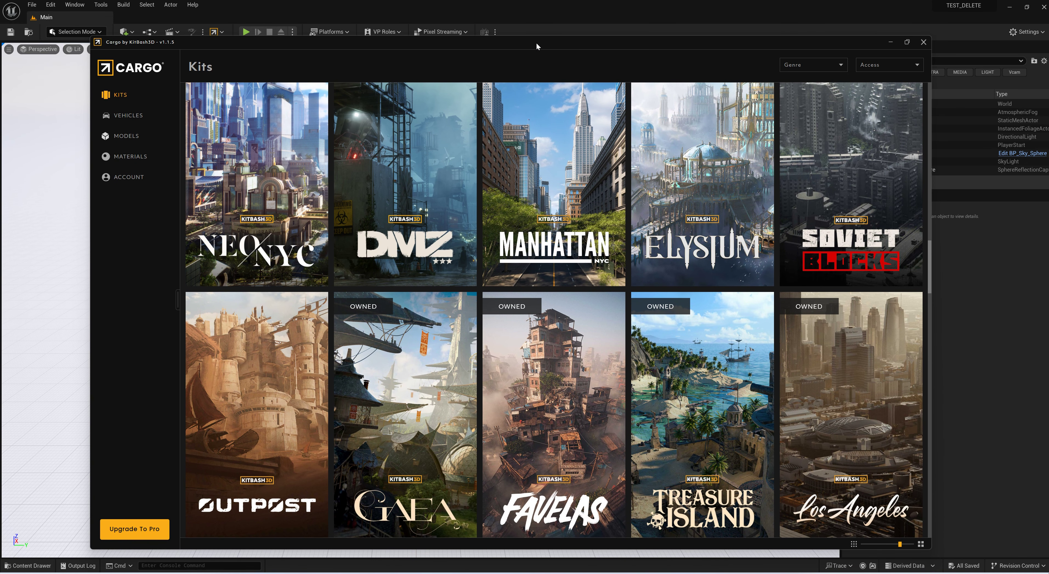
left_click(129, 137)
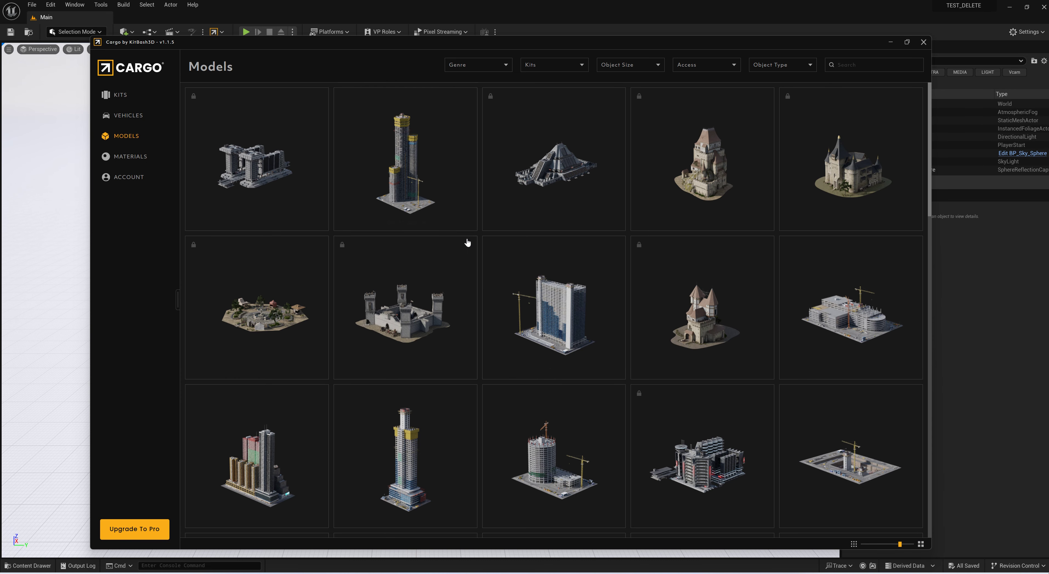
- Select the Seafood Restaurant tile in the Models grid and move the Cargo window off the viewport
scroll(536, 370, "down", 5)
scroll(541, 370, "down", 10)
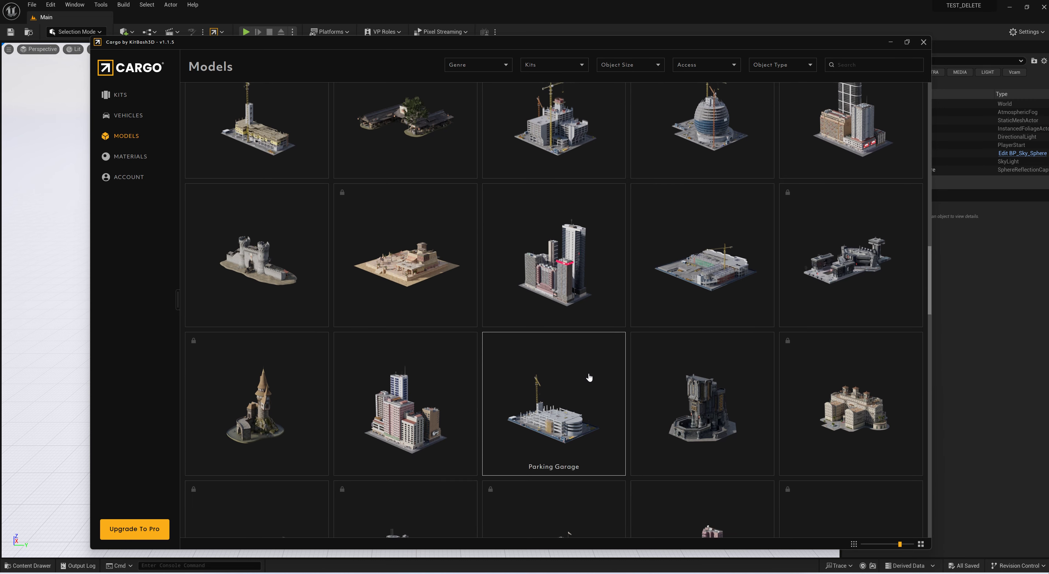
scroll(589, 397, "down", 8)
scroll(591, 358, "down", 7)
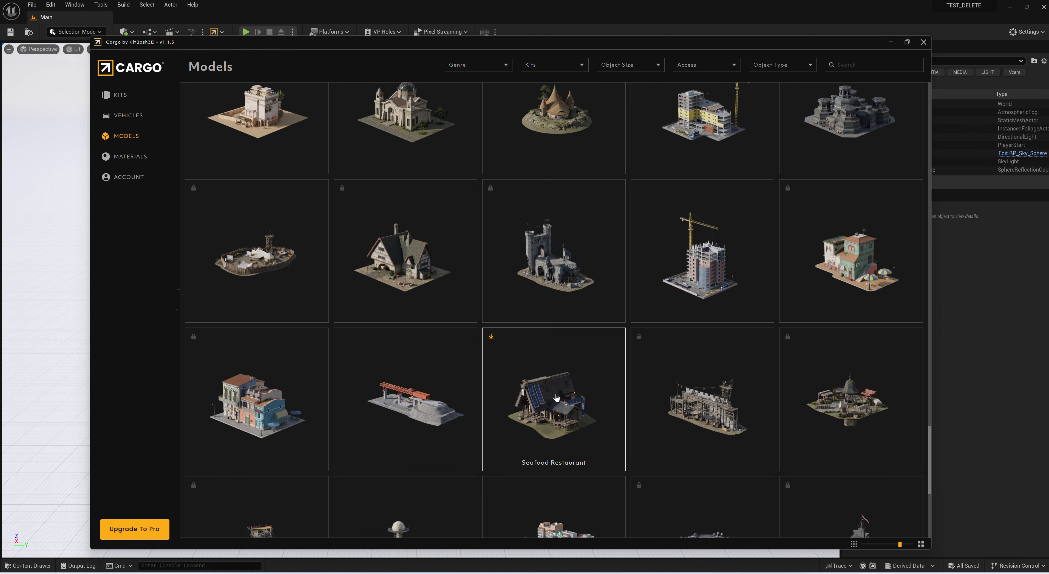
left_click(551, 390)
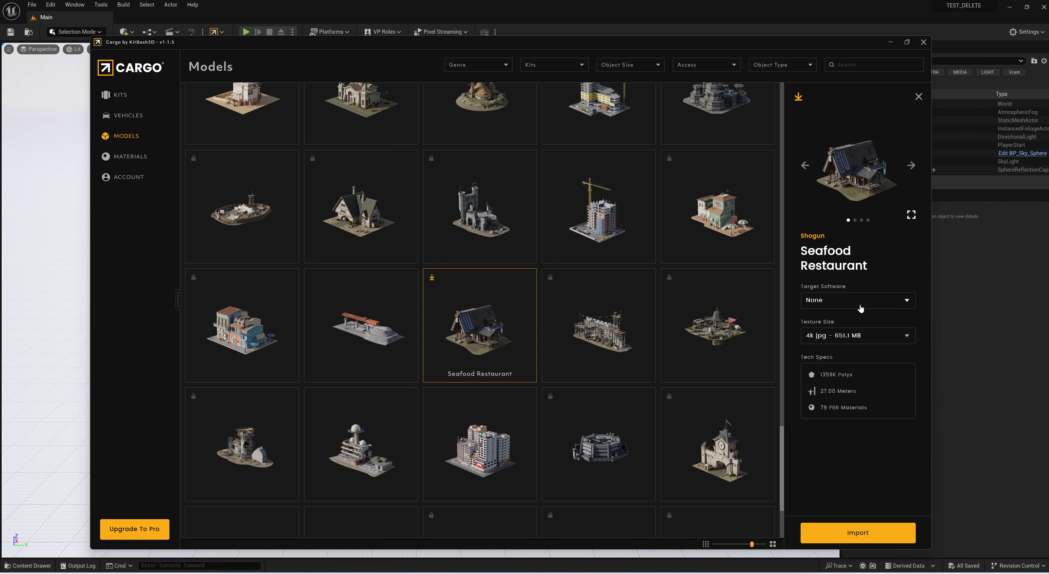
left_click_drag(389, 43, 409, 108)
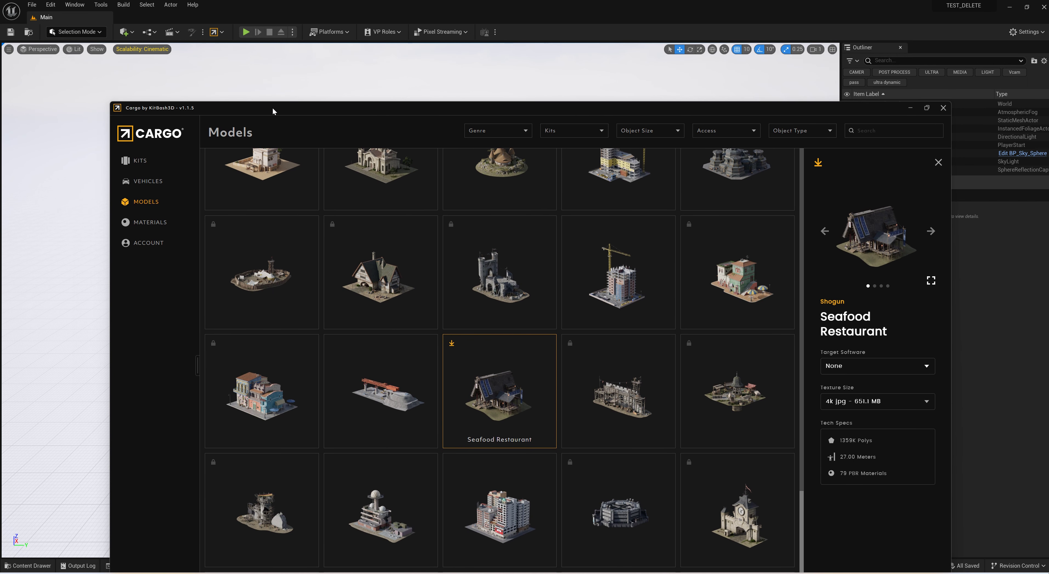
left_click_drag(274, 108, 1048, 166)
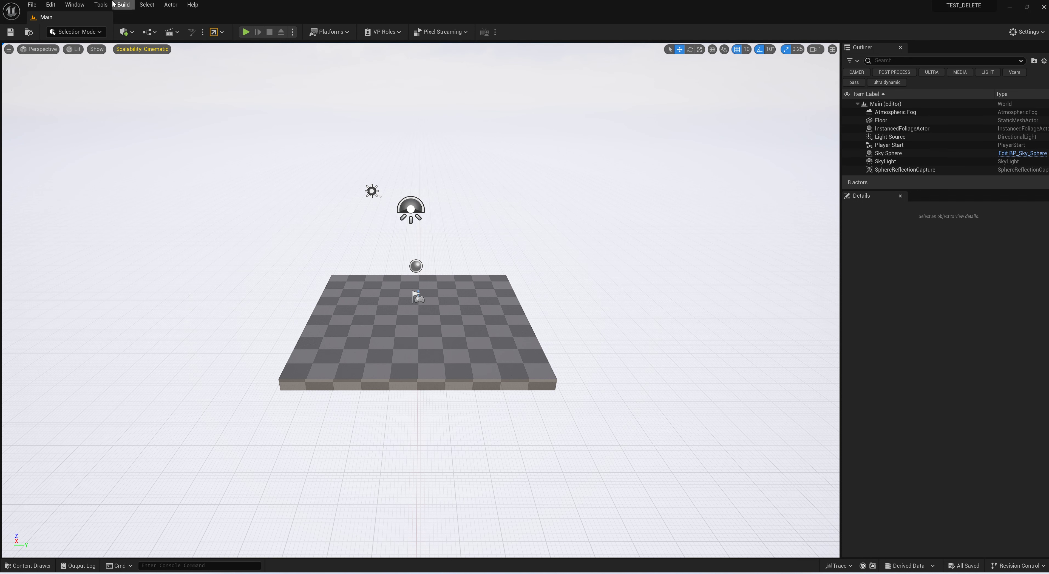
- Check in Edit > Plugins, searching 'carg', that the Cargo plugin is enabled, then close it
left_click(80, 5)
mouse_move(56, 6)
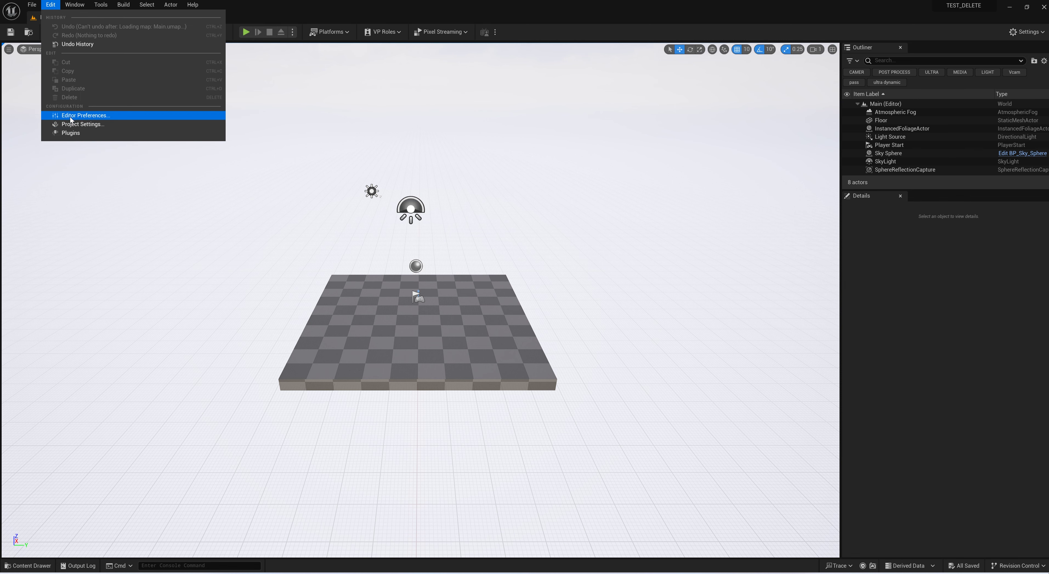
left_click(59, 135)
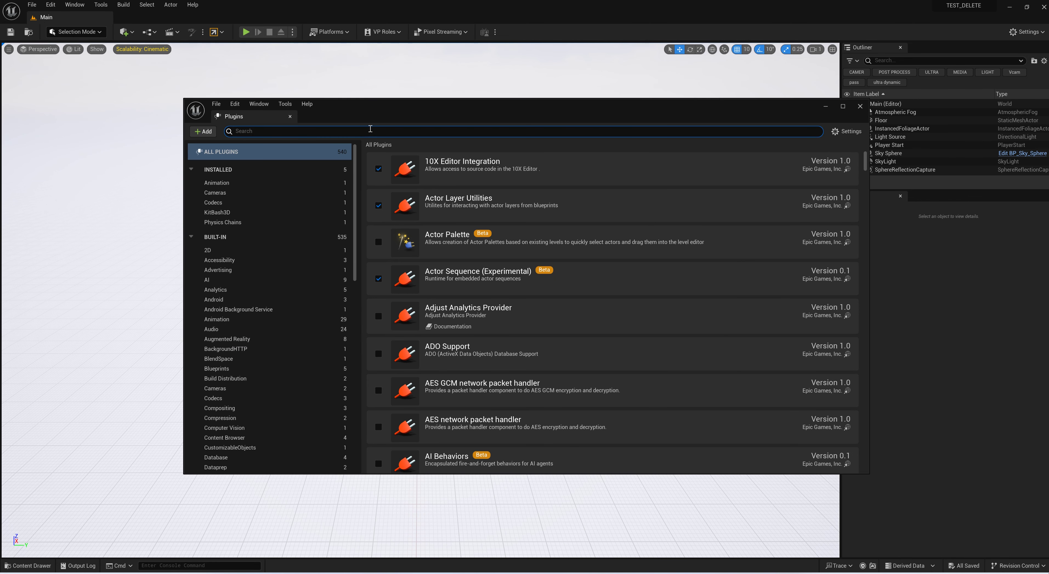
type("carg")
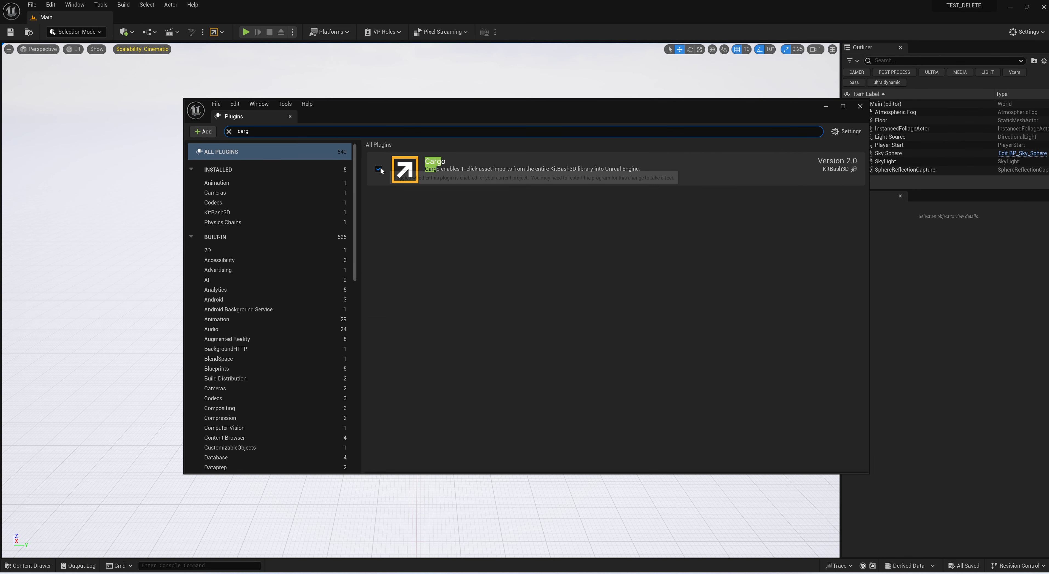
left_click(859, 106)
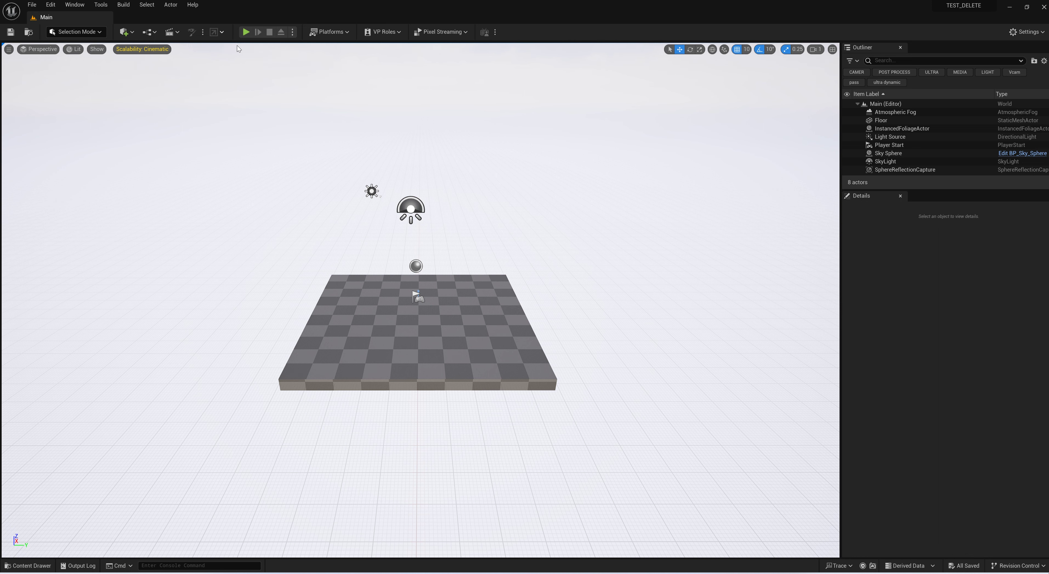
left_click(214, 34)
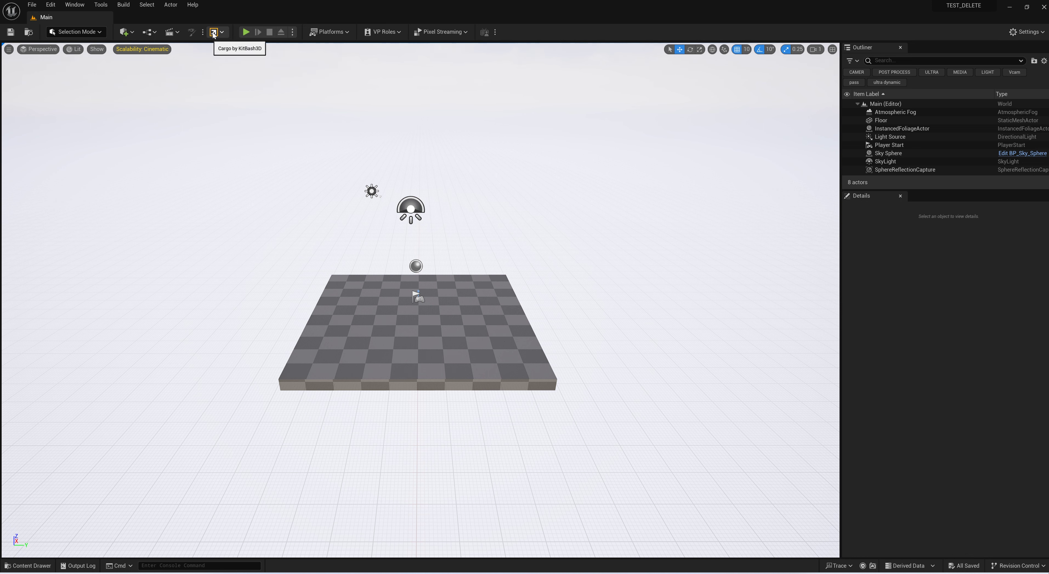
- Reopen the Cargo window from the Cargo by KitBash3D toolbar button
left_click(213, 34)
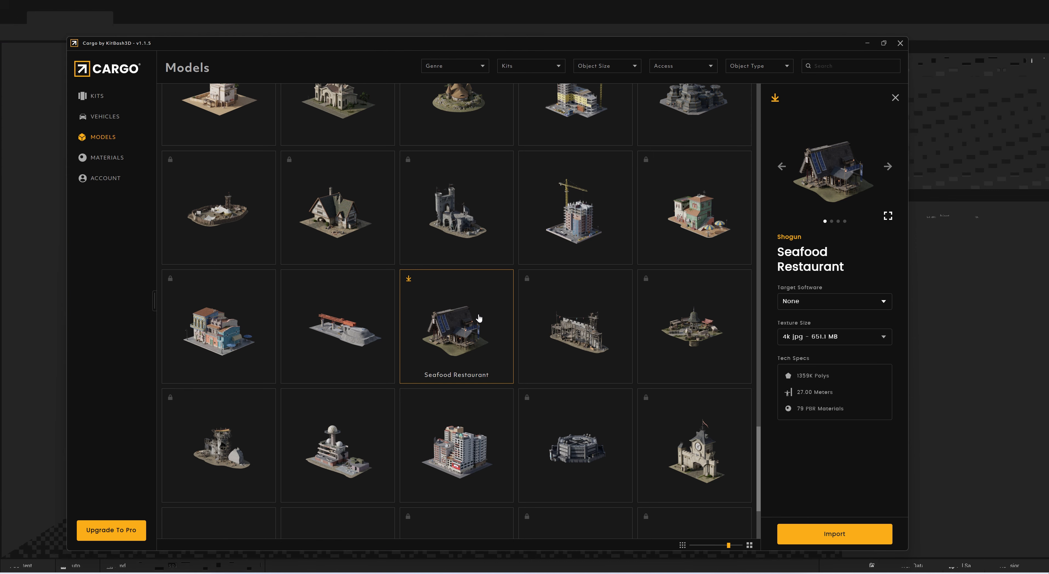
- Try importing Seafood Restaurant, then return to its details page
left_click(841, 536)
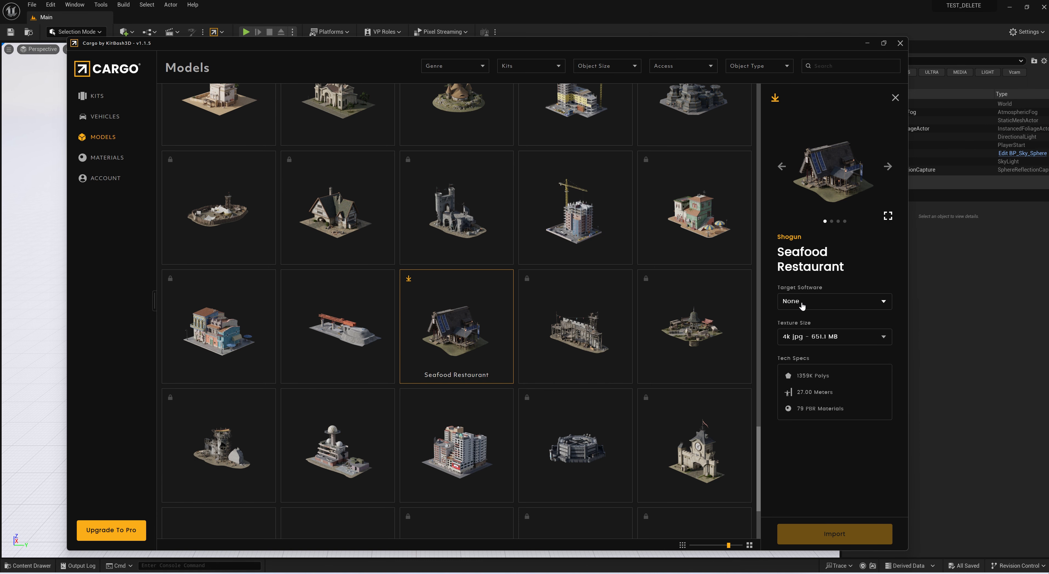
left_click(527, 334)
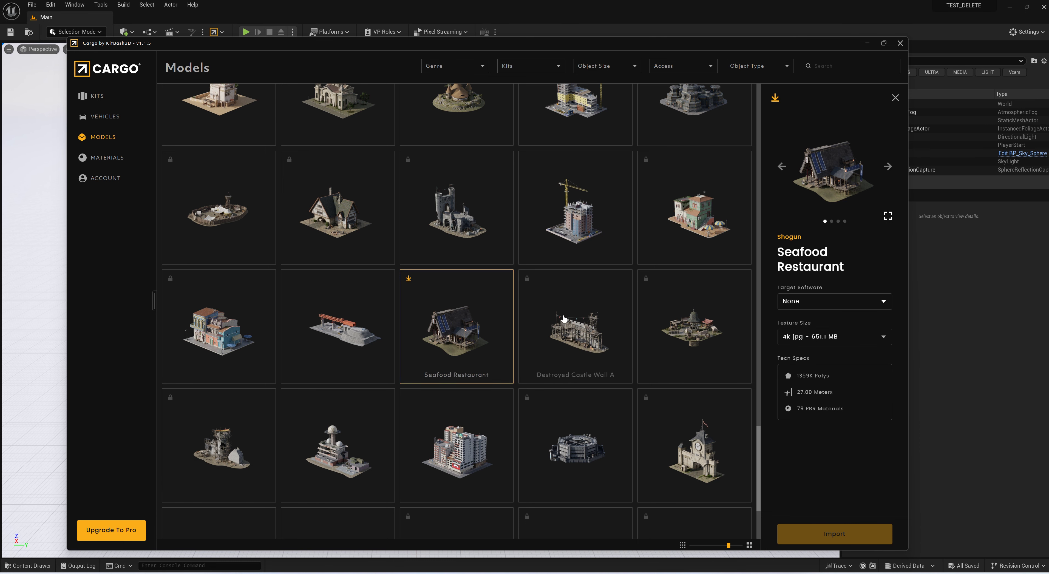
left_click(480, 320)
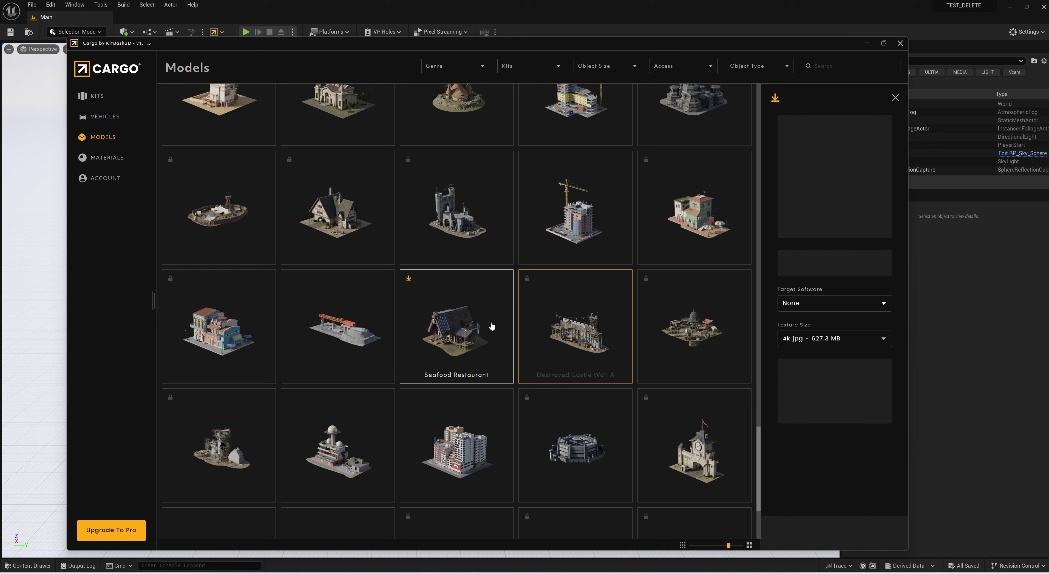
- Set texture size to 4k png (4.6 GB) and choose Add New Software as target
left_click(815, 305)
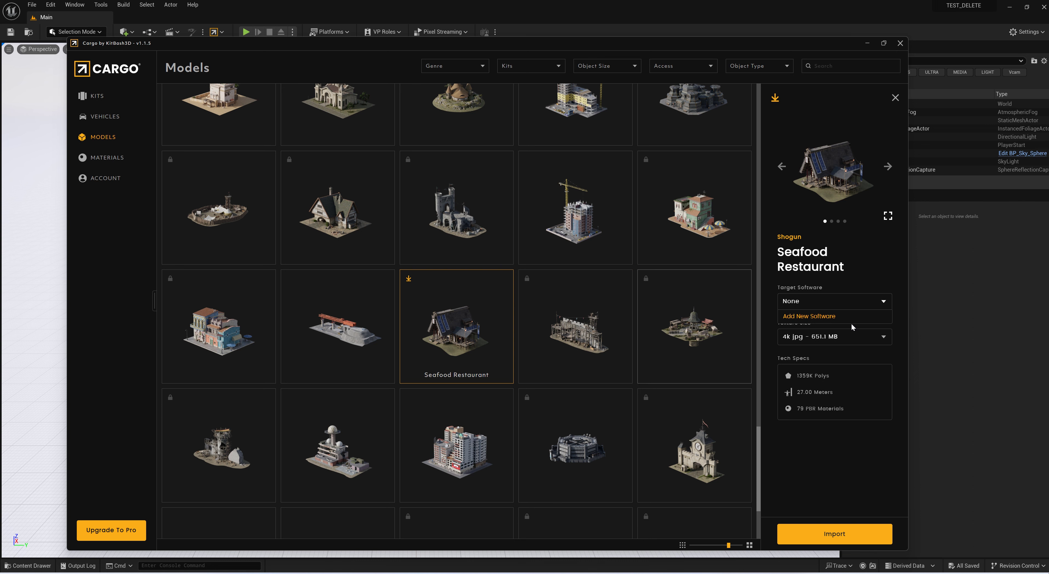
left_click(838, 332)
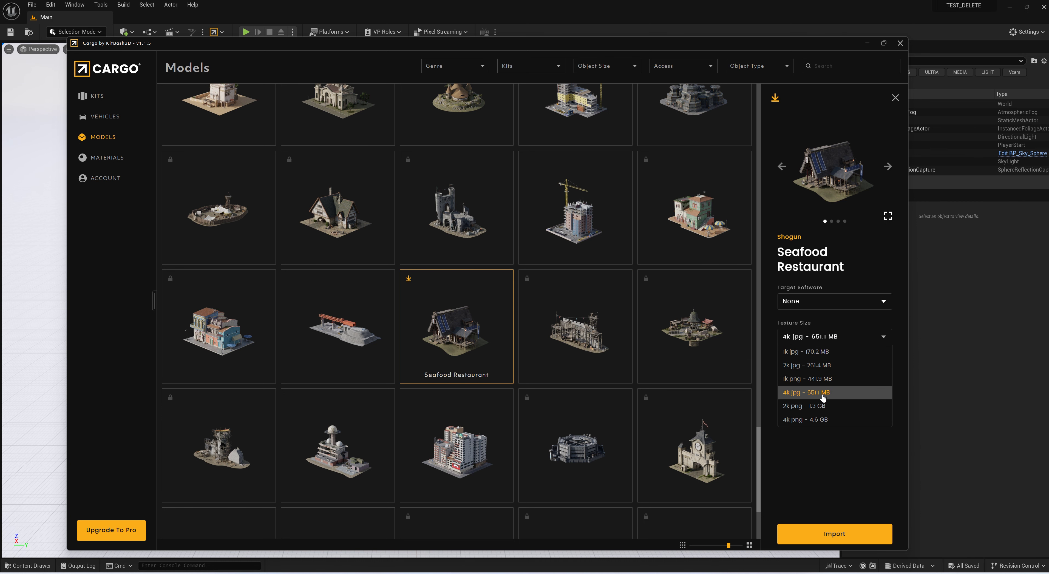
left_click(800, 421)
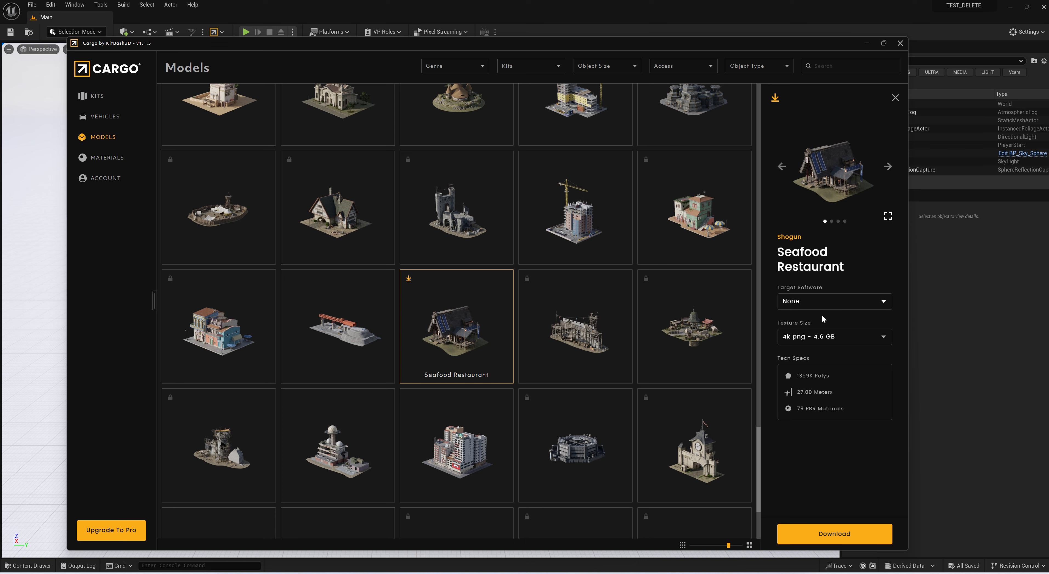
left_click(814, 302)
left_click(800, 317)
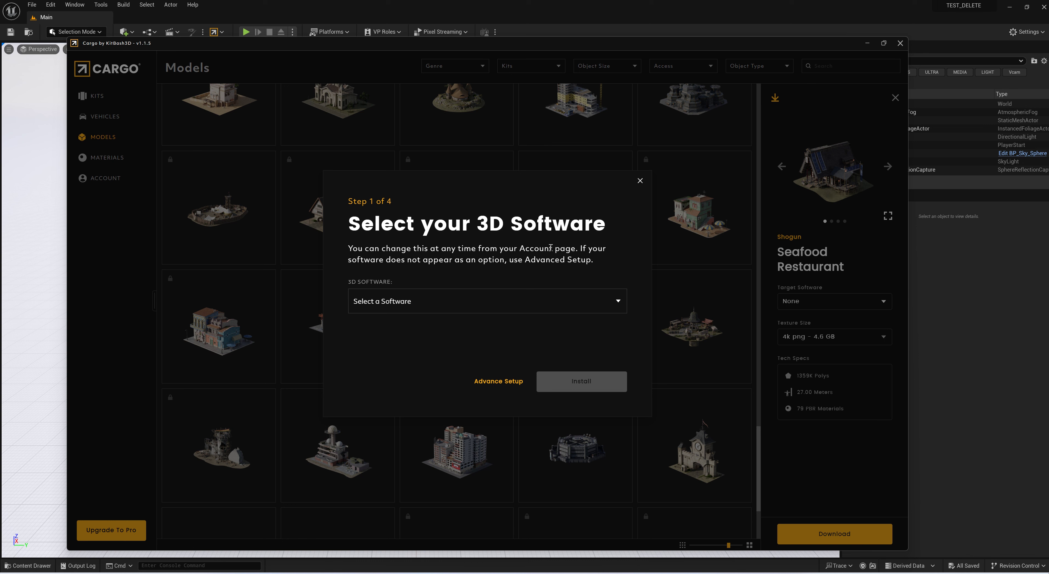
- Switch to Advanced Setup and choose Unreal as the 3D software
left_click(447, 305)
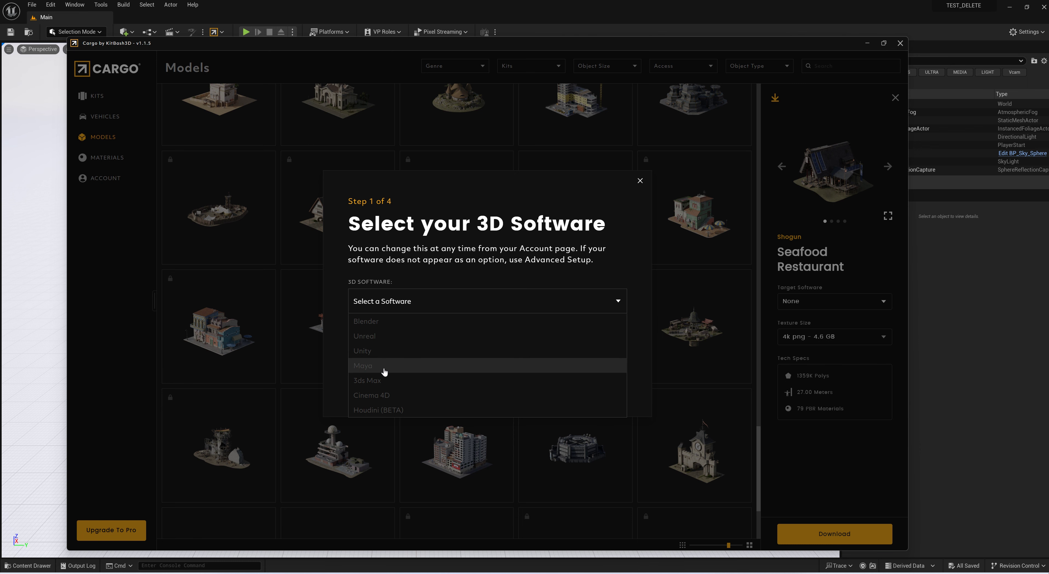
left_click(441, 295)
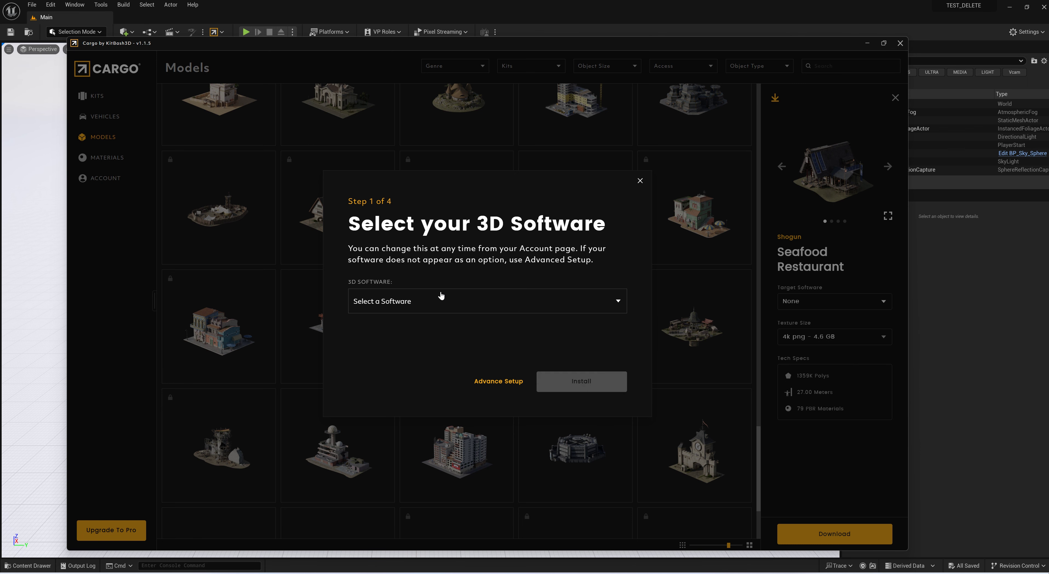
left_click(490, 381)
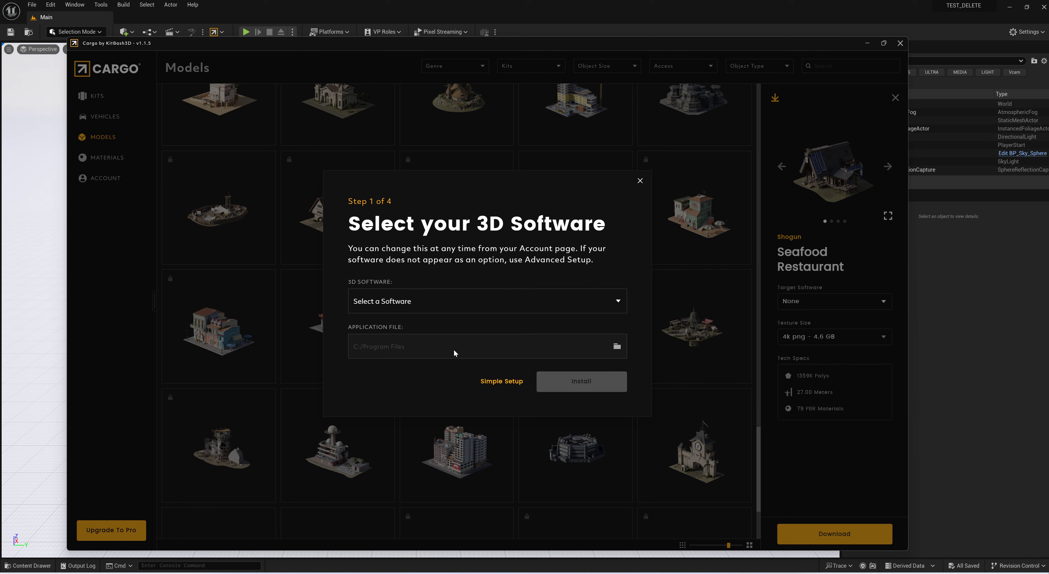
left_click(424, 301)
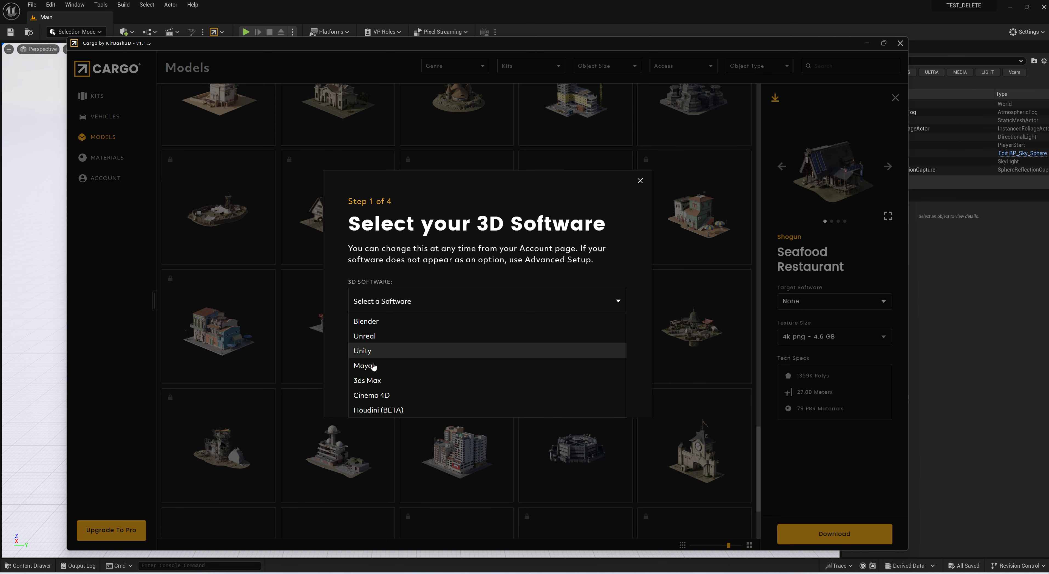
left_click(431, 336)
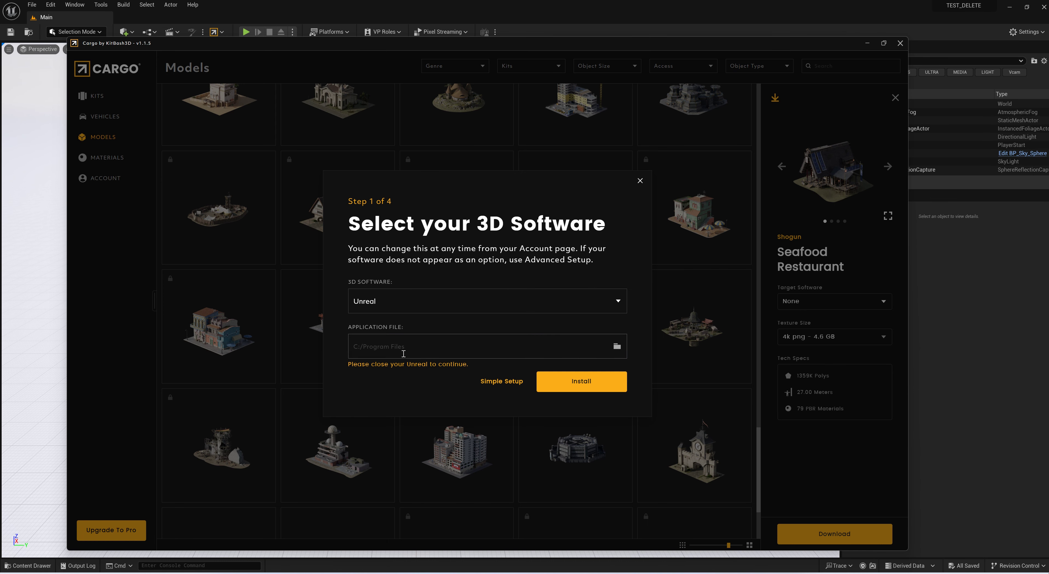
- Set the application file to UnrealEditor.exe from the UE_5.3 Win64 folder
left_click(404, 349)
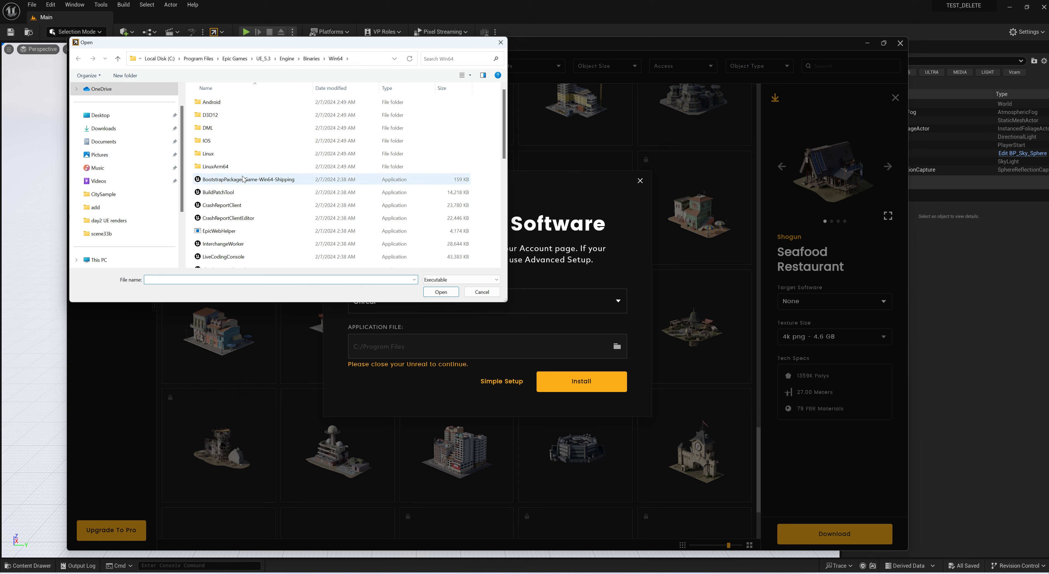
scroll(227, 221, "down", 2)
scroll(227, 222, "down", 1)
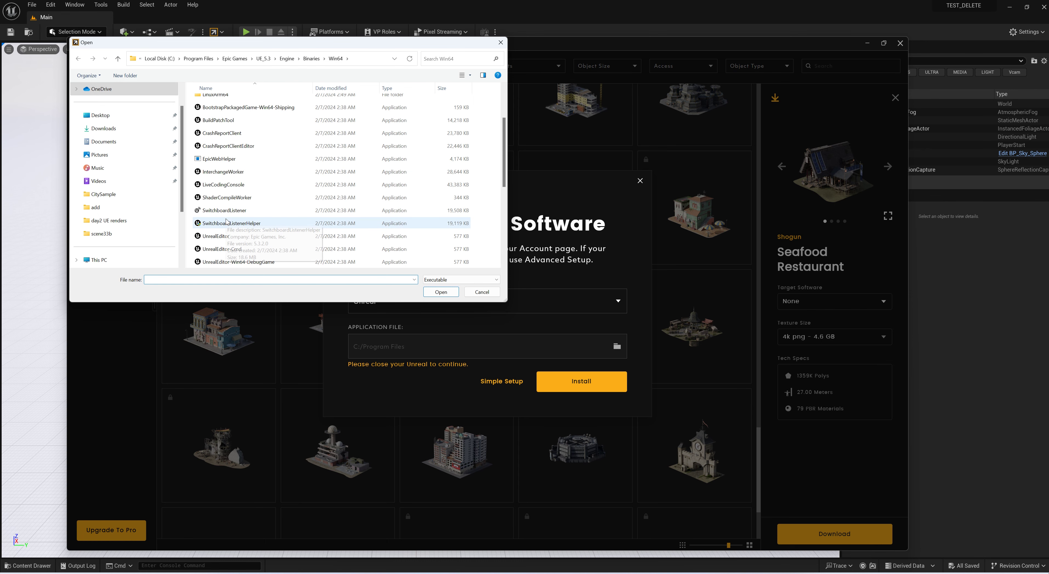
left_click(214, 239)
left_click(441, 291)
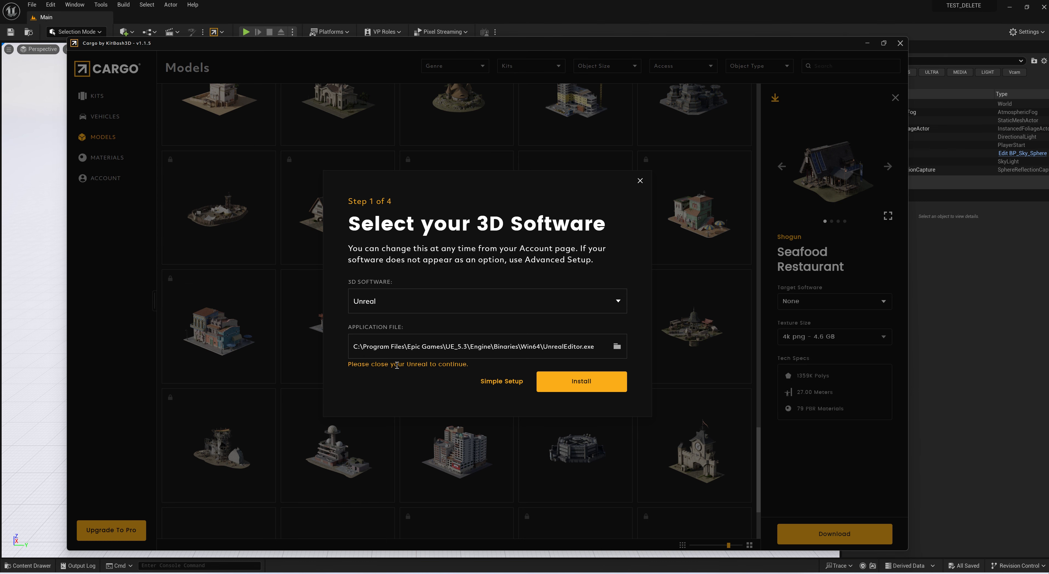
- Close the Unreal editor, minimize the browser, and install Cargo's Unreal 5.3 plugin
left_click(801, 27)
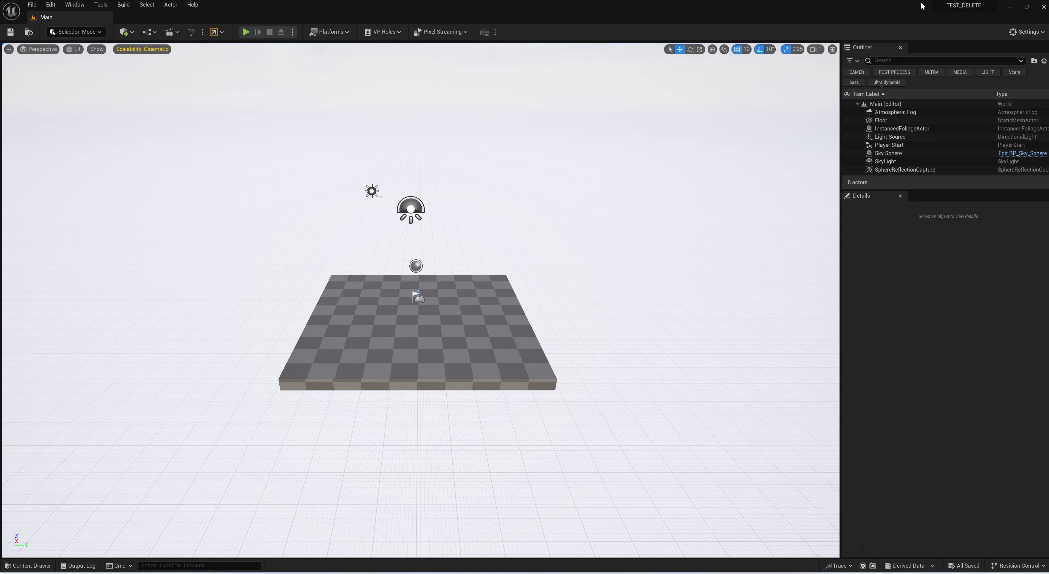
left_click(1041, 8)
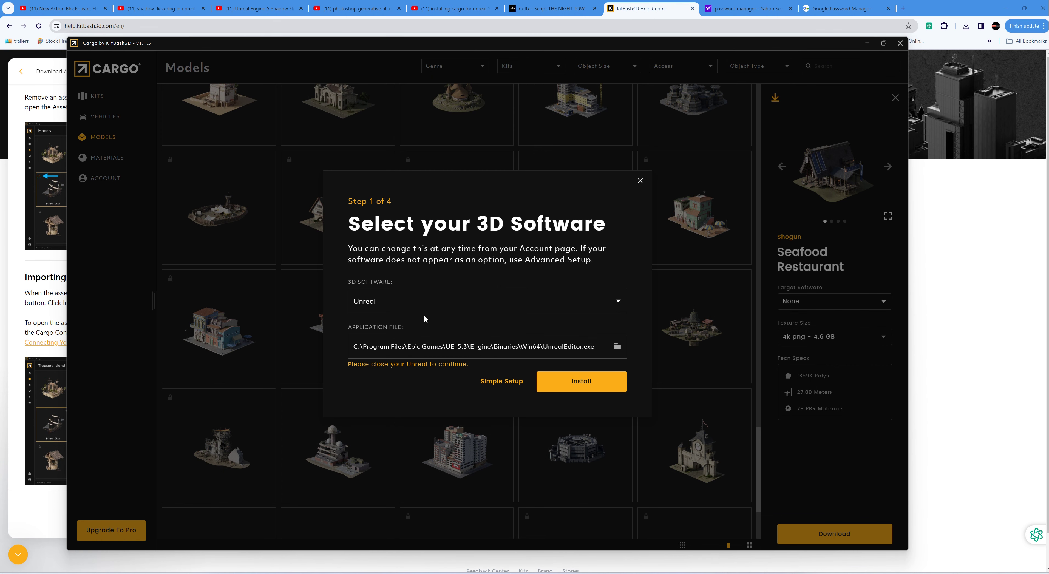
left_click(1005, 8)
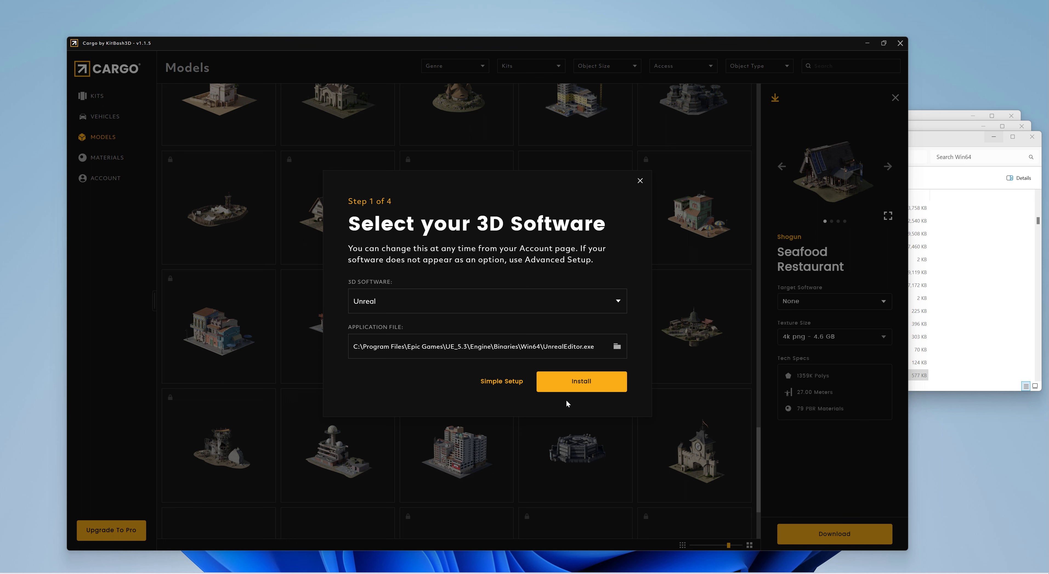
left_click(587, 383)
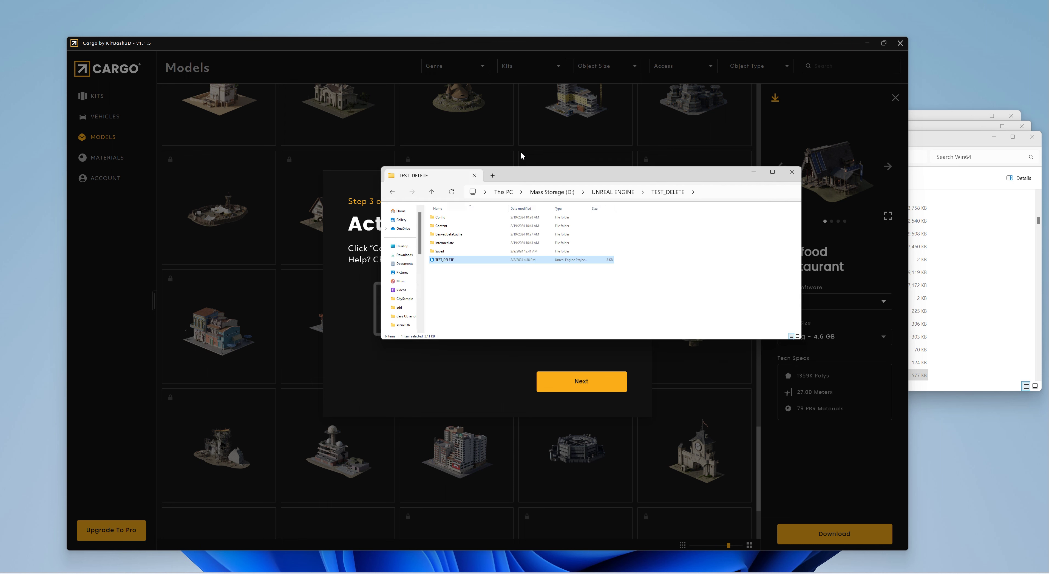
- Launch the TEST_DELETE .uproject from File Explorer into the Unreal editor
left_click_drag(485, 139, 467, 200)
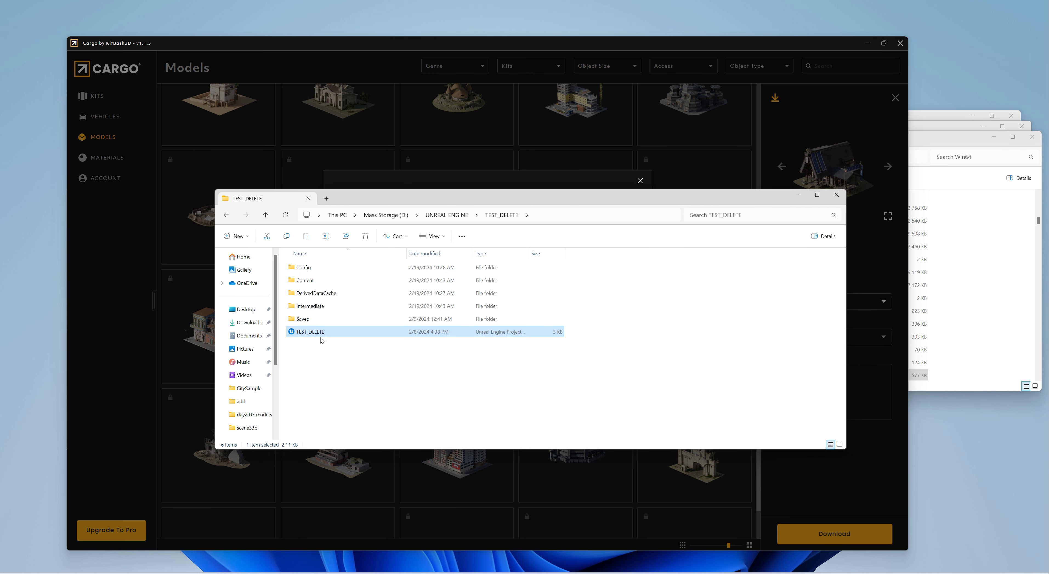
double_click(305, 331)
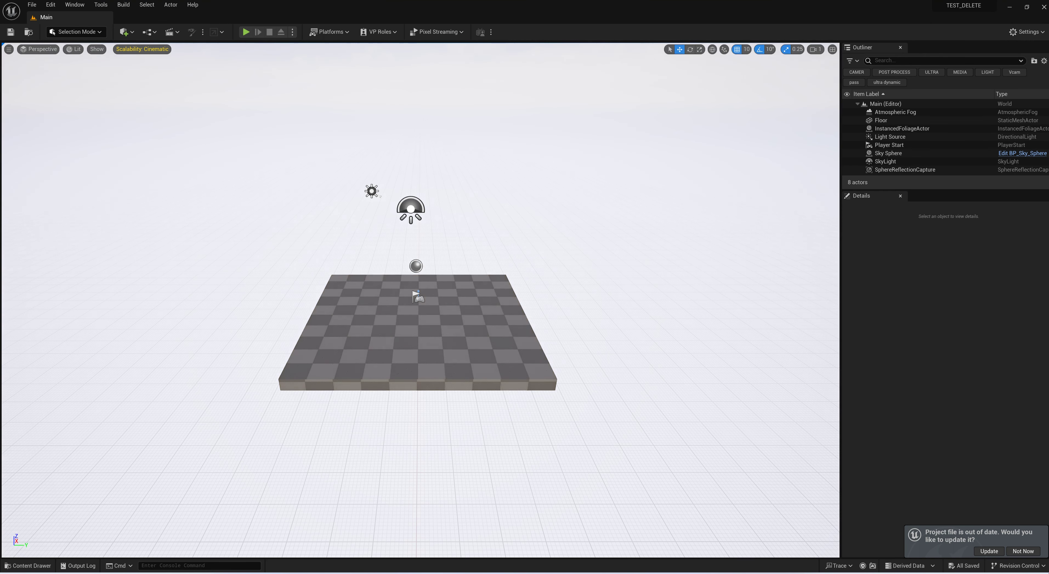
- Move the camera nearer the floor and choose Connect to Cargo from the Cargo toolbar menu
right_click_drag(189, 329, 481, 390)
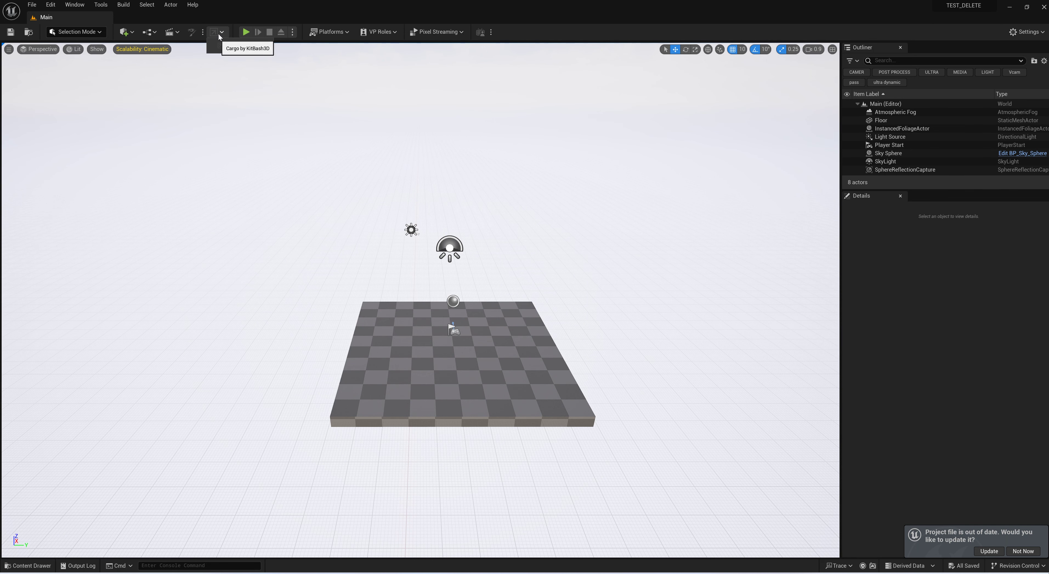
left_click(217, 32)
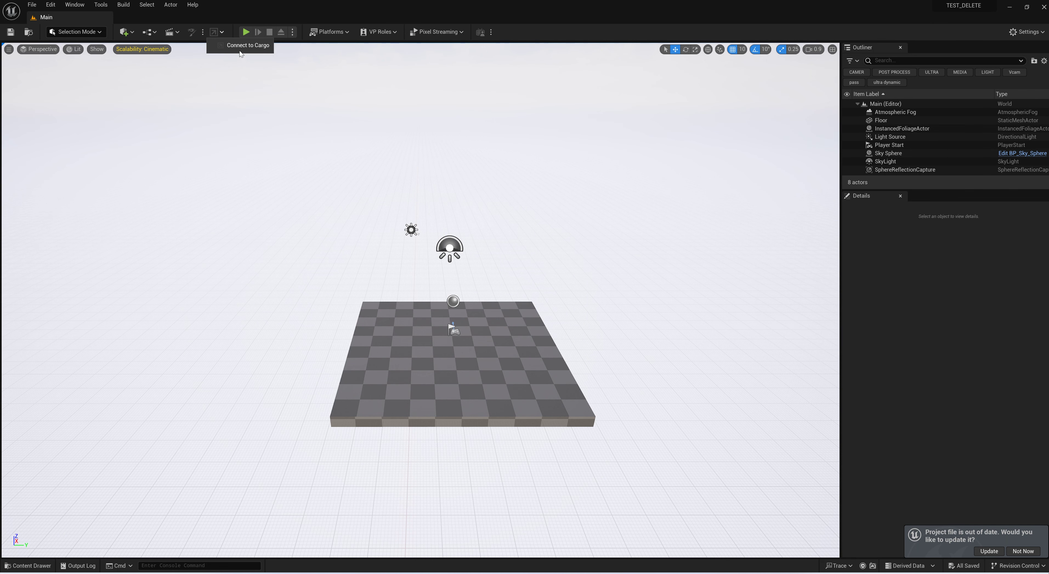
left_click(247, 45)
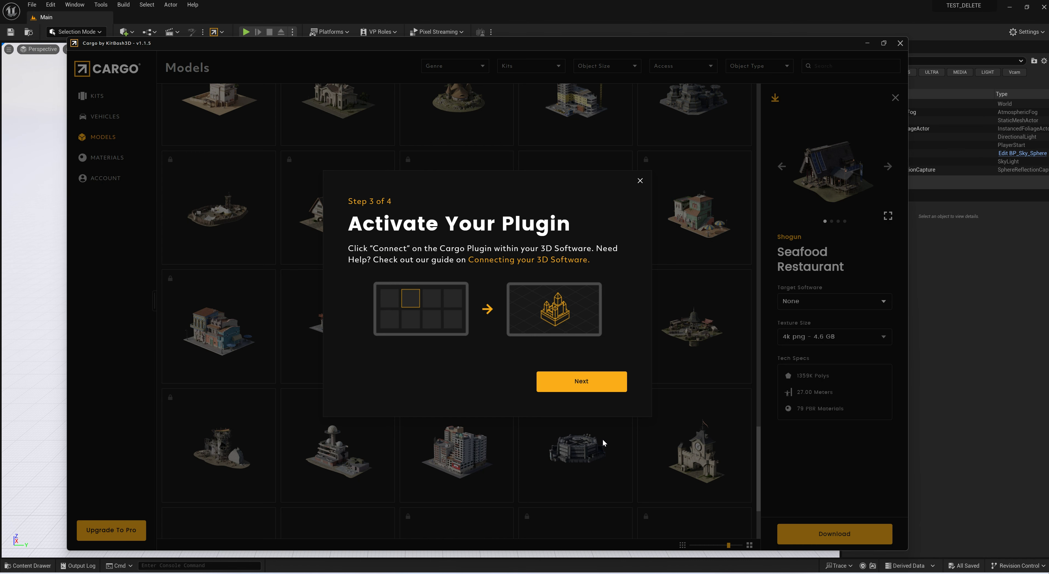
- Finish Cargo's plugin setup for Unreal 5.3 and confirm Unreal's connection in the Cargo toolbar dropdown
left_click(558, 383)
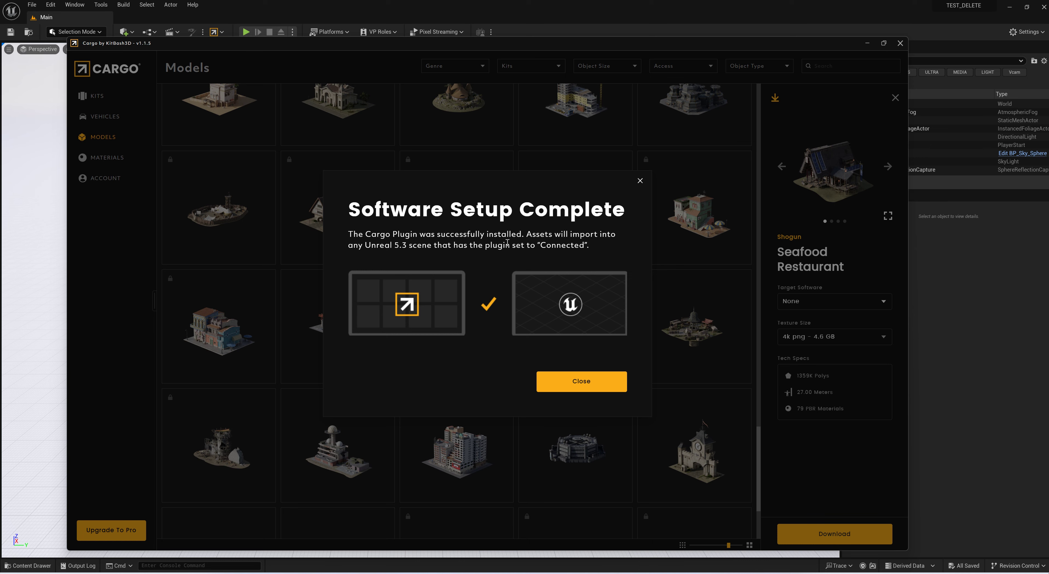
left_click(216, 32)
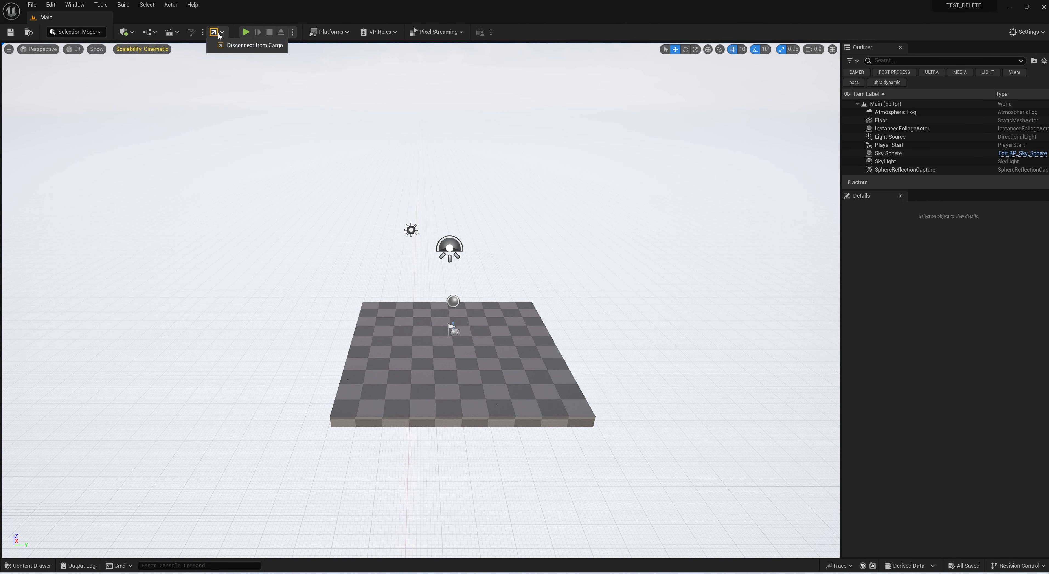
- Close the Software Setup Complete dialog and move the Cargo window up near the screen top
left_click(604, 437)
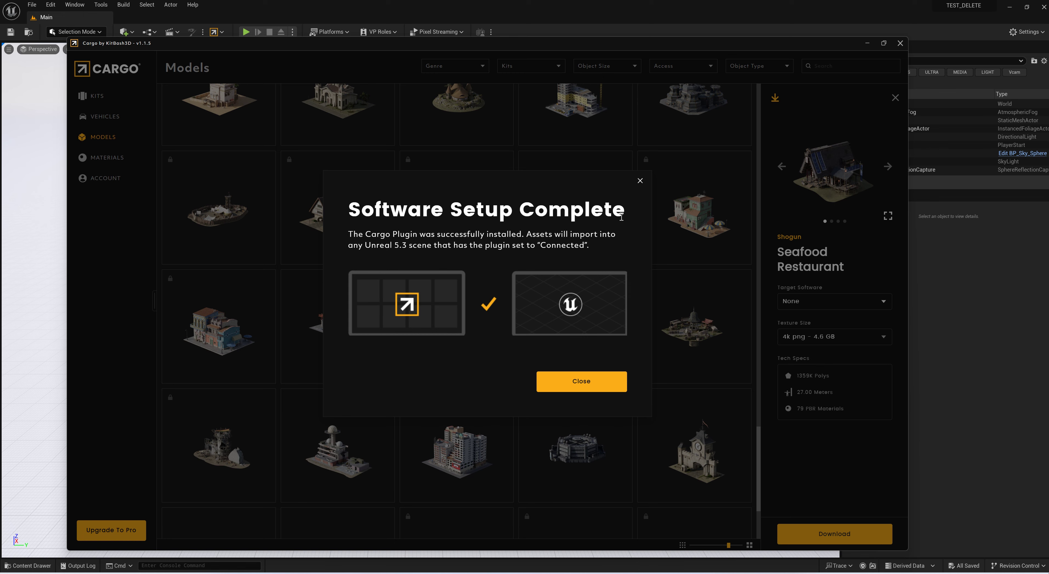
left_click(639, 181)
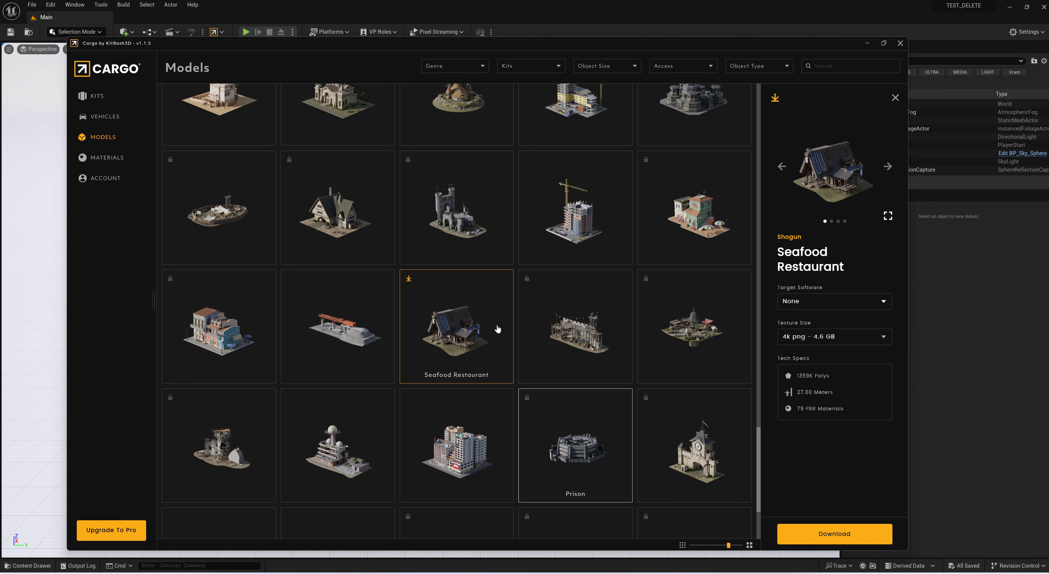
left_click_drag(262, 45, 264, 64)
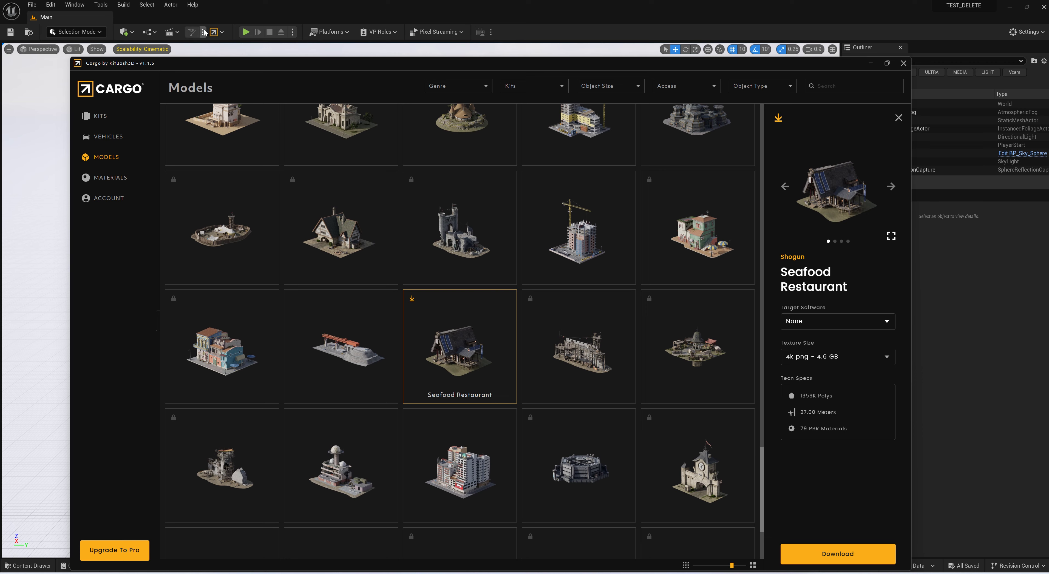
left_click_drag(325, 62, 315, 48)
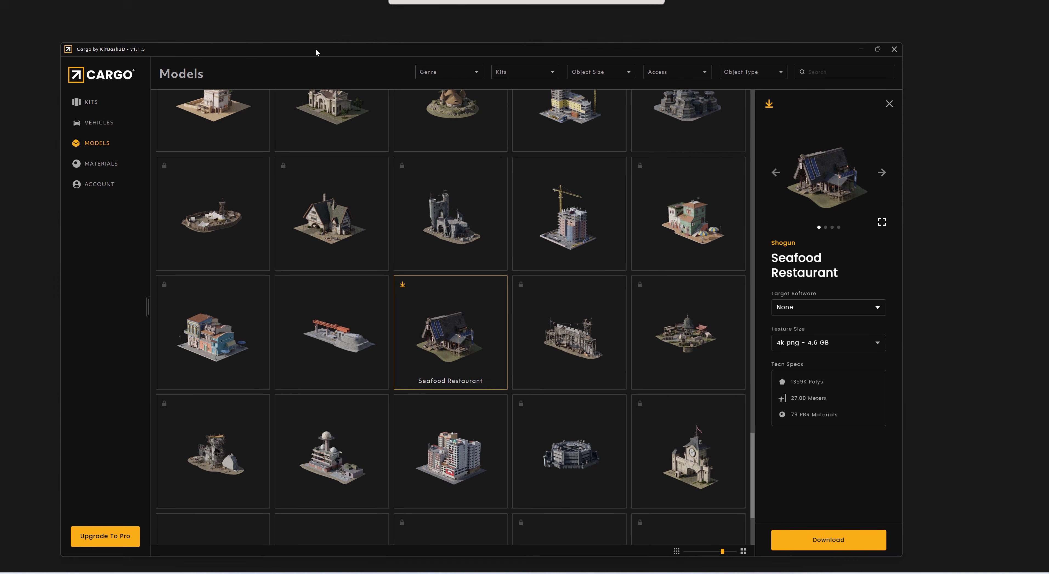
left_click_drag(450, 56, 462, 35)
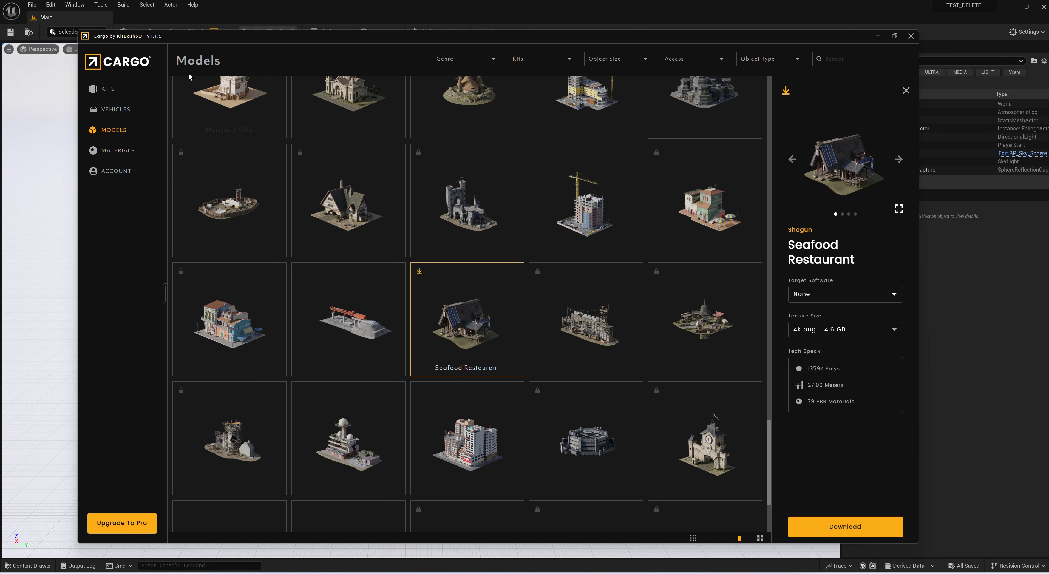
left_click(98, 89)
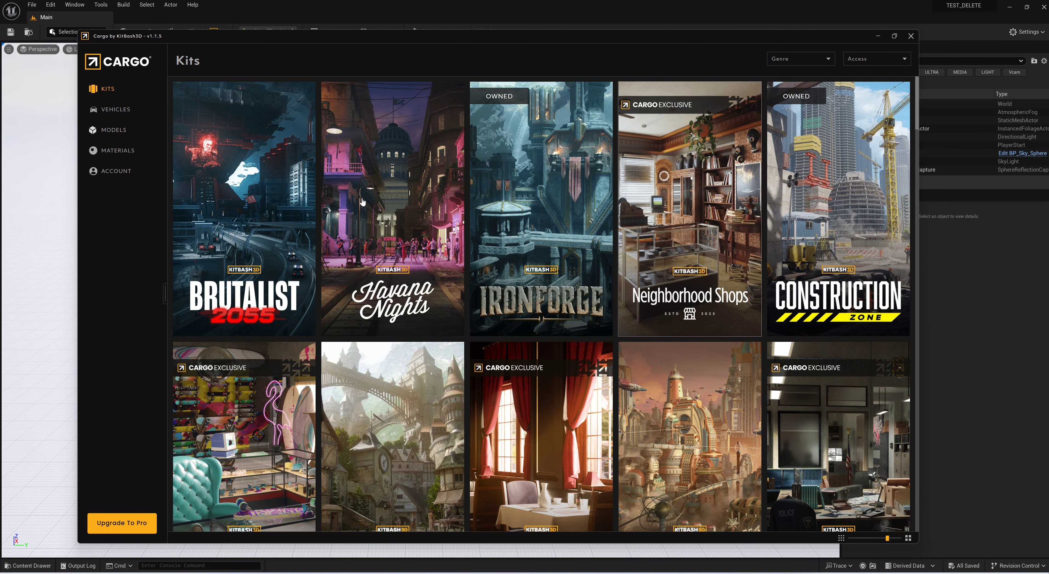
scroll(367, 250, "down", 3)
scroll(367, 250, "up", 3)
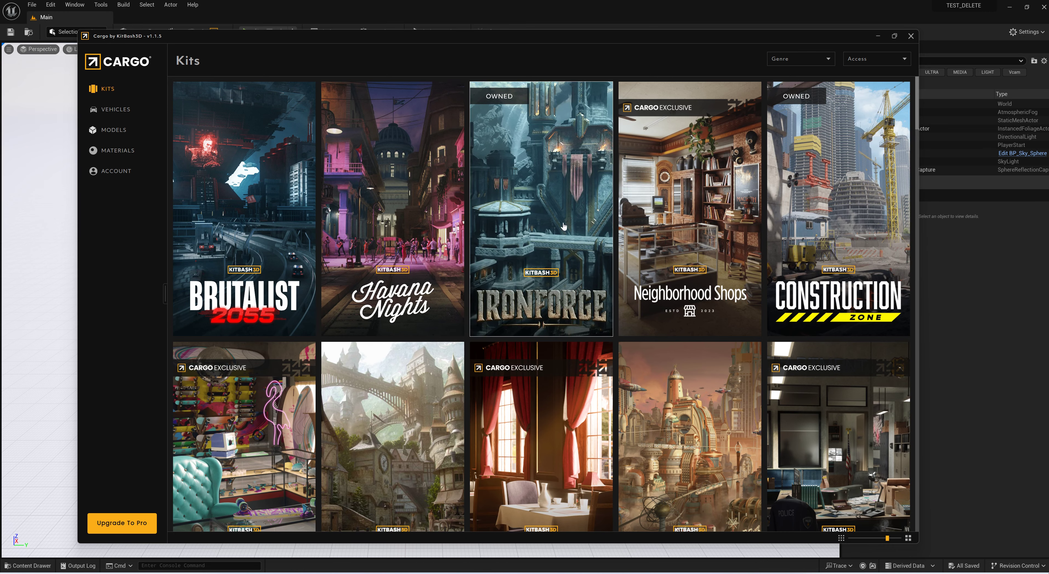
scroll(803, 171, "down", 12)
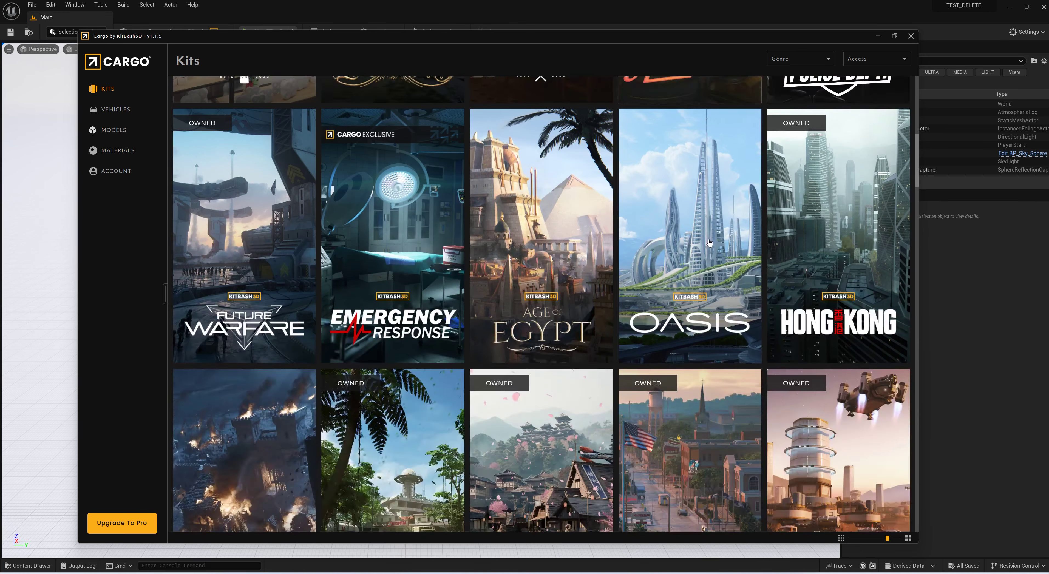
scroll(687, 246, "down", 5)
scroll(560, 189, "up", 5)
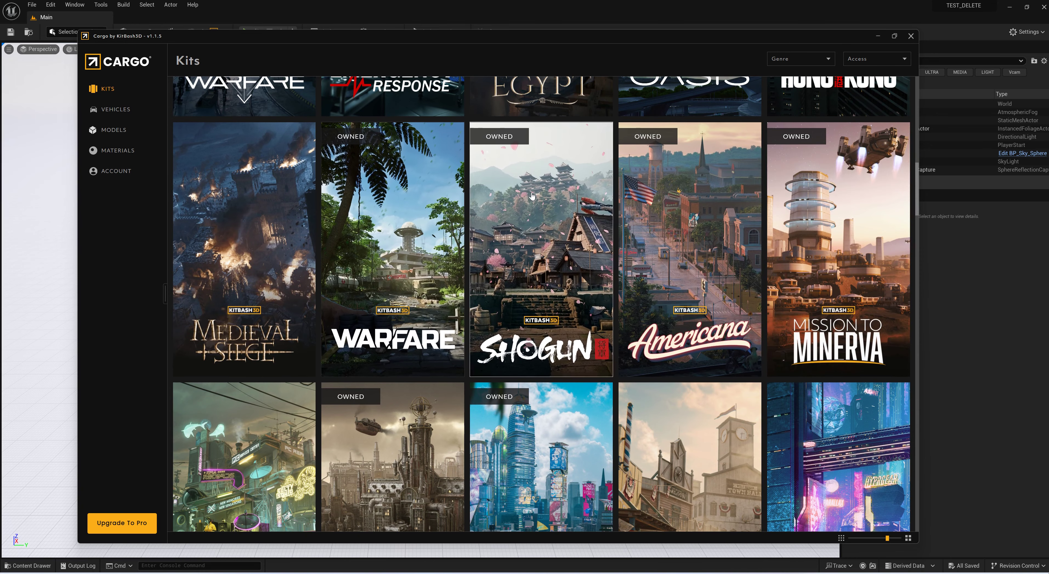
scroll(651, 264, "down", 3)
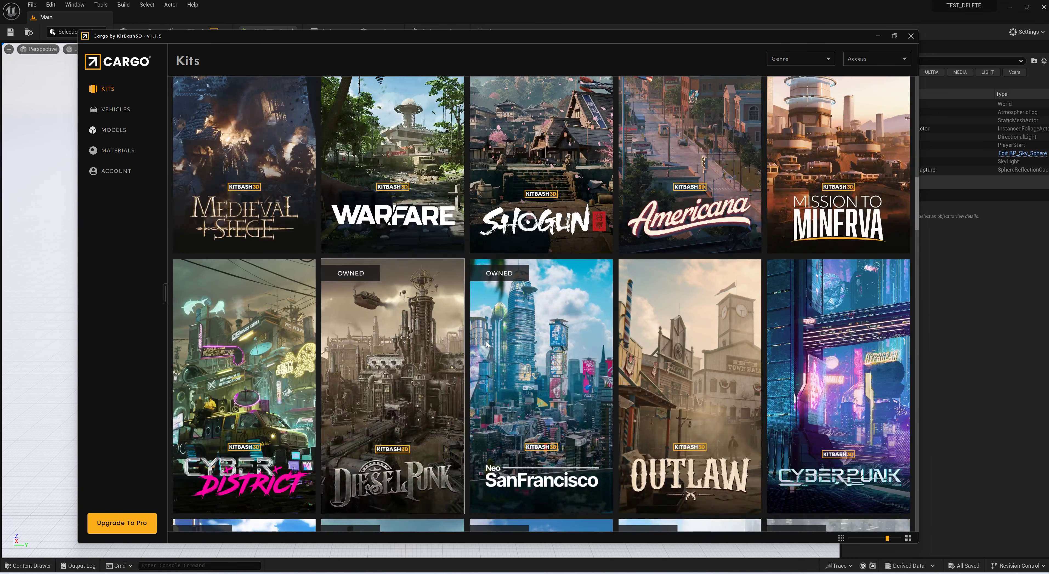
scroll(513, 318, "down", 4)
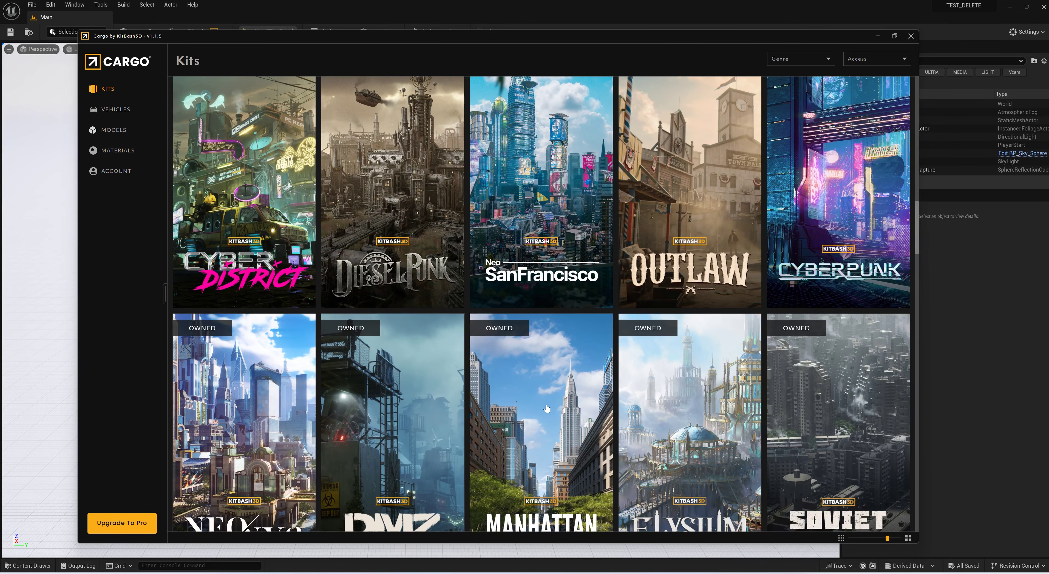
scroll(789, 444, "down", 5)
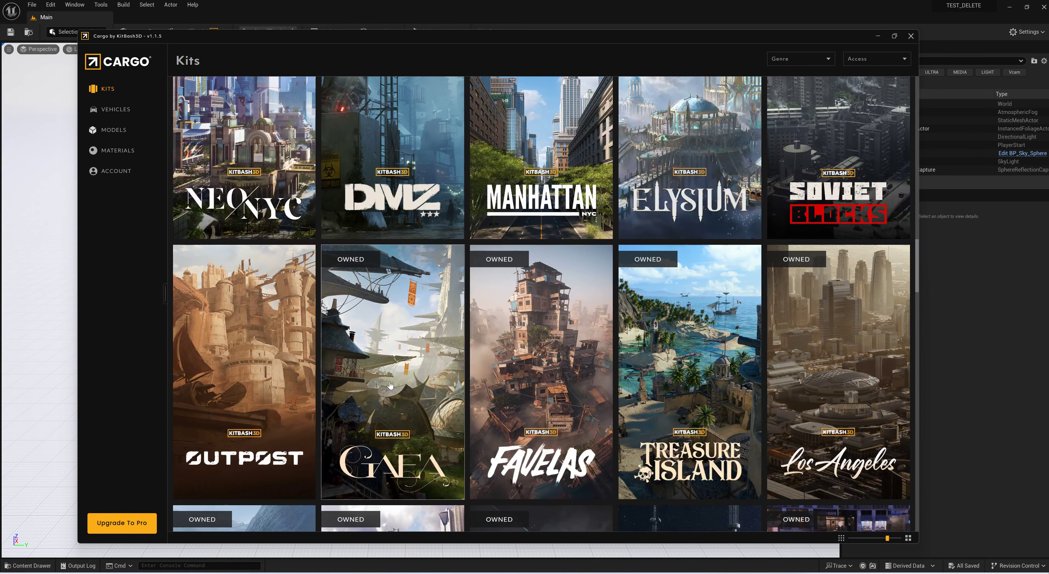
scroll(722, 349, "down", 5)
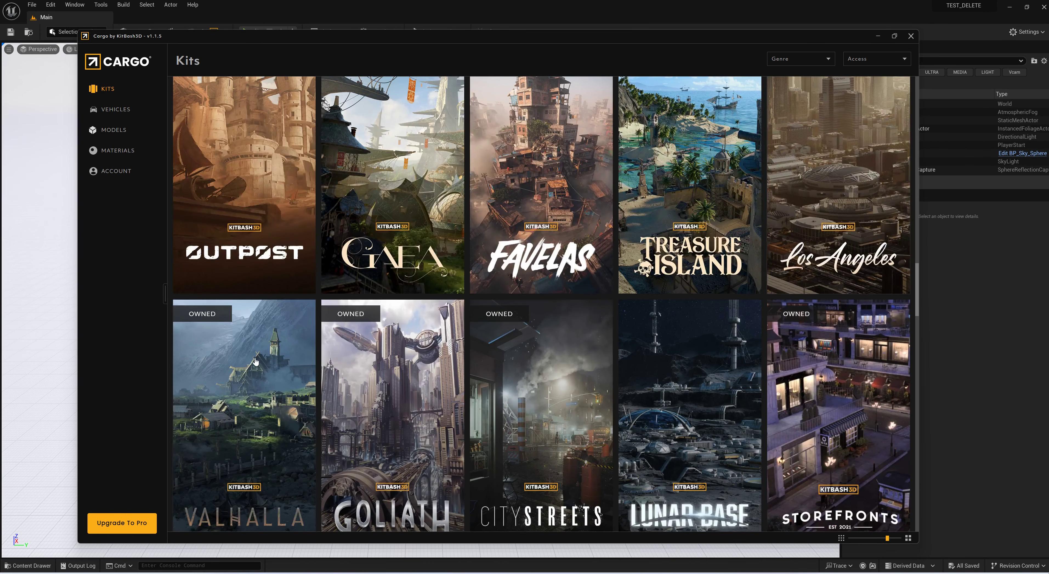
scroll(692, 403, "down", 5)
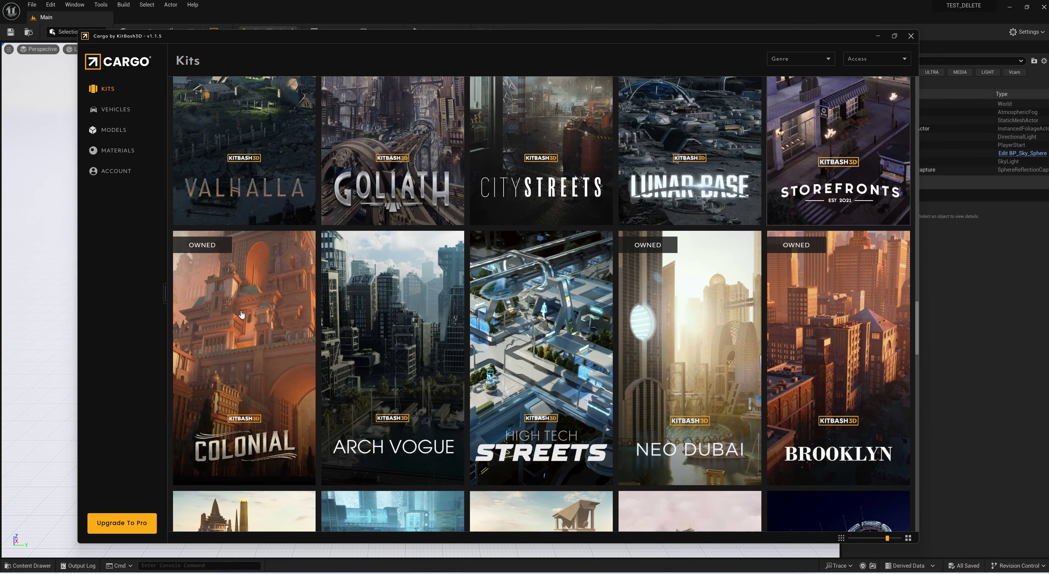
scroll(724, 404, "down", 9)
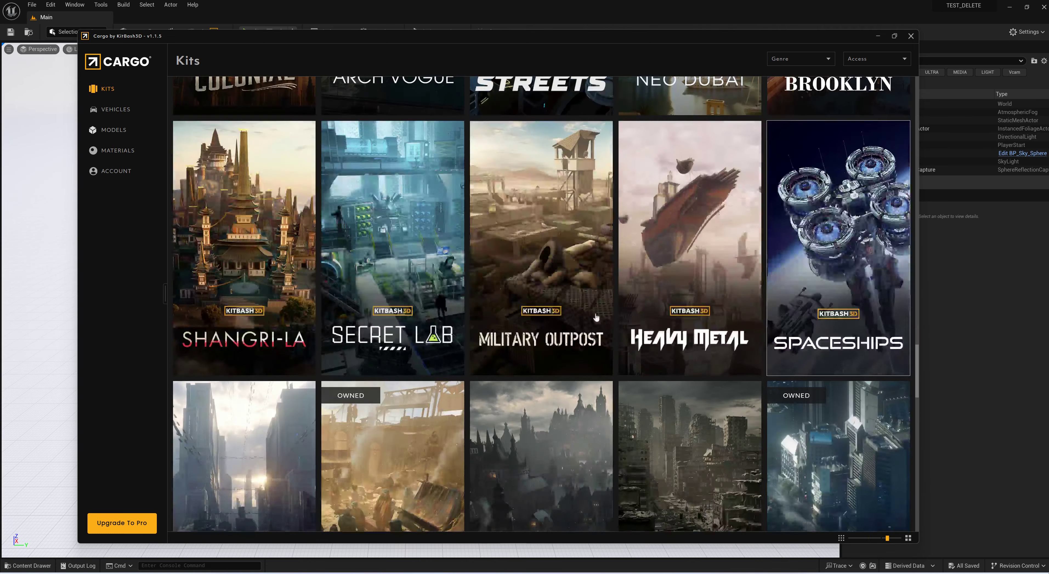
scroll(729, 228, "down", 5)
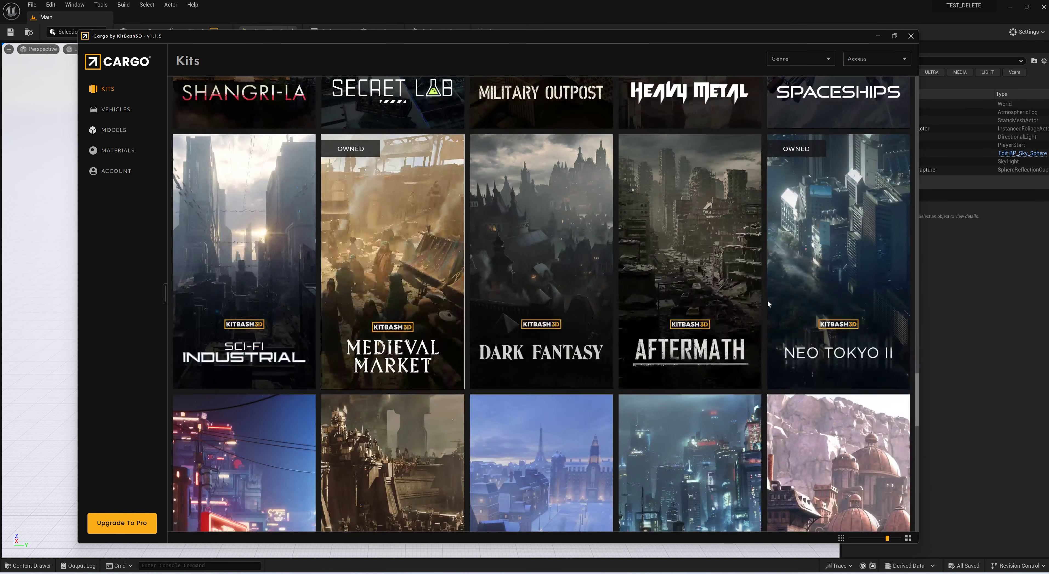
scroll(819, 279, "down", 10)
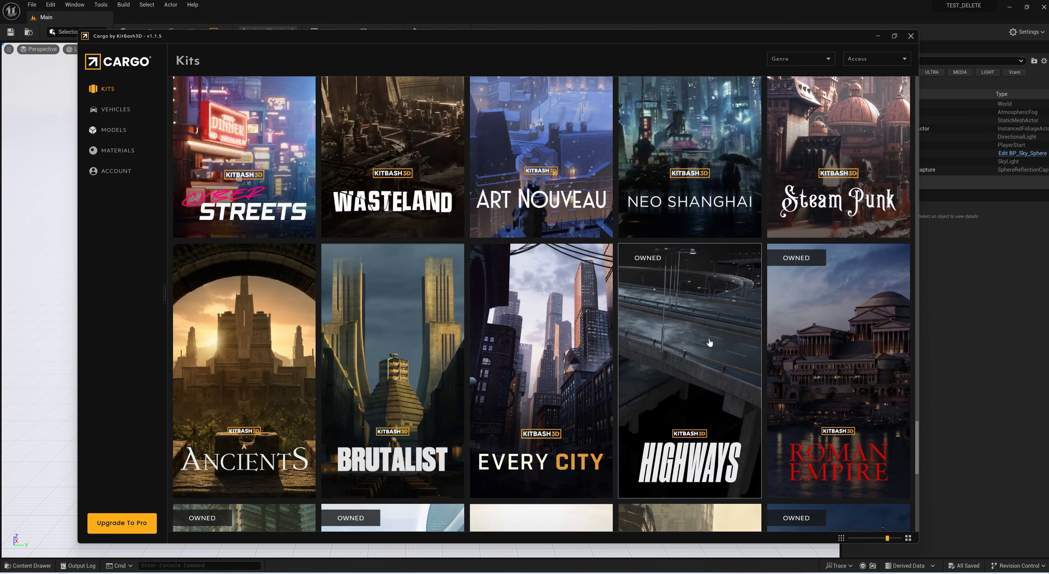
scroll(811, 344, "down", 2)
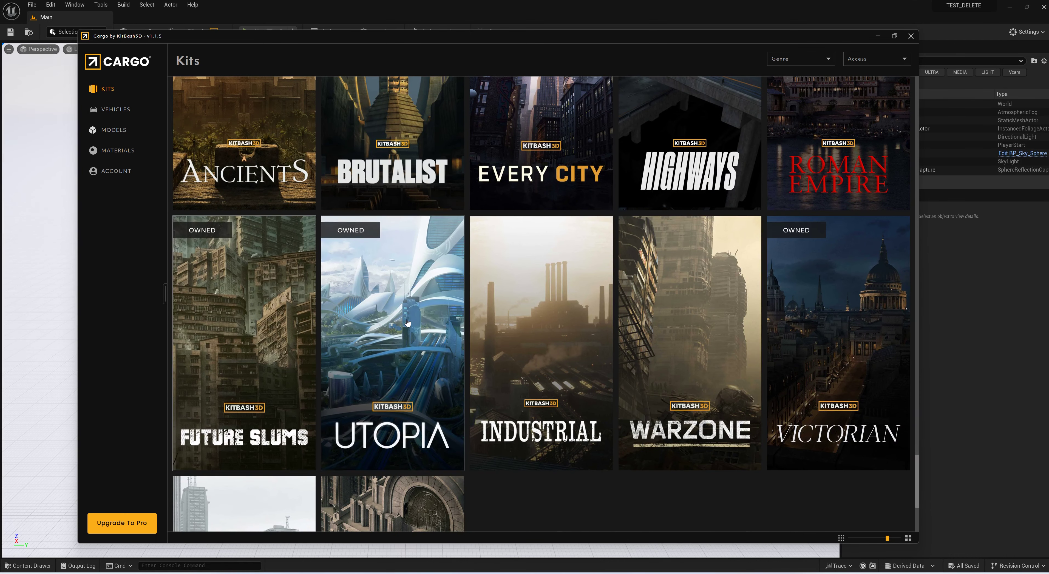
scroll(544, 369, "down", 4)
scroll(504, 367, "up", 5)
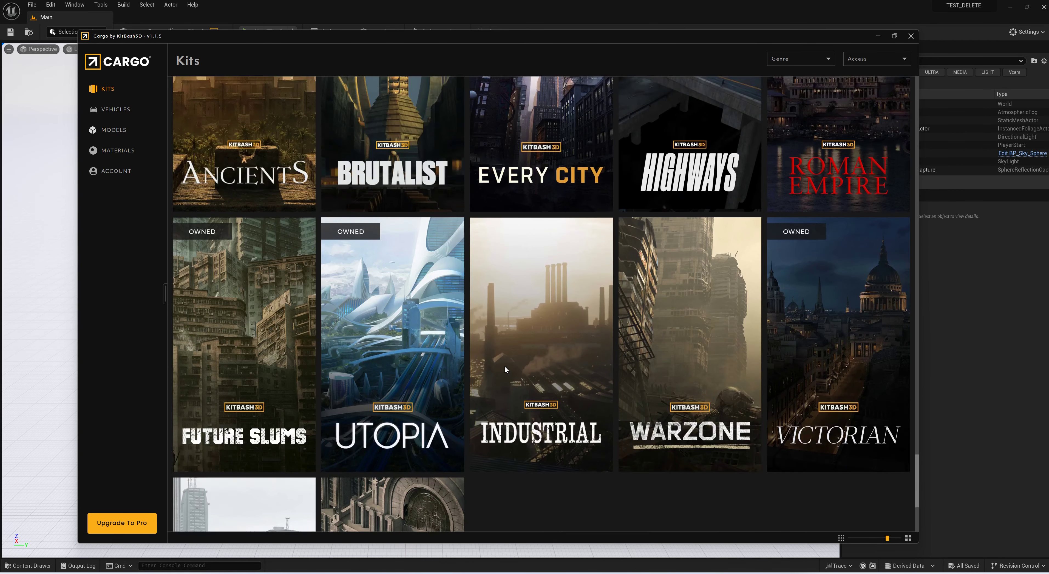
scroll(504, 369, "up", 20)
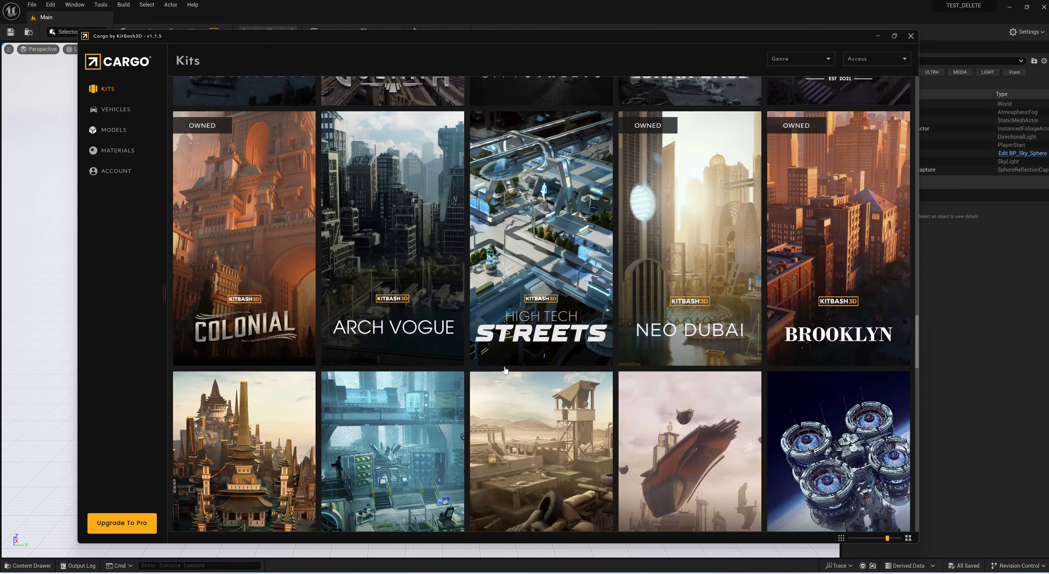
scroll(505, 368, "up", 20)
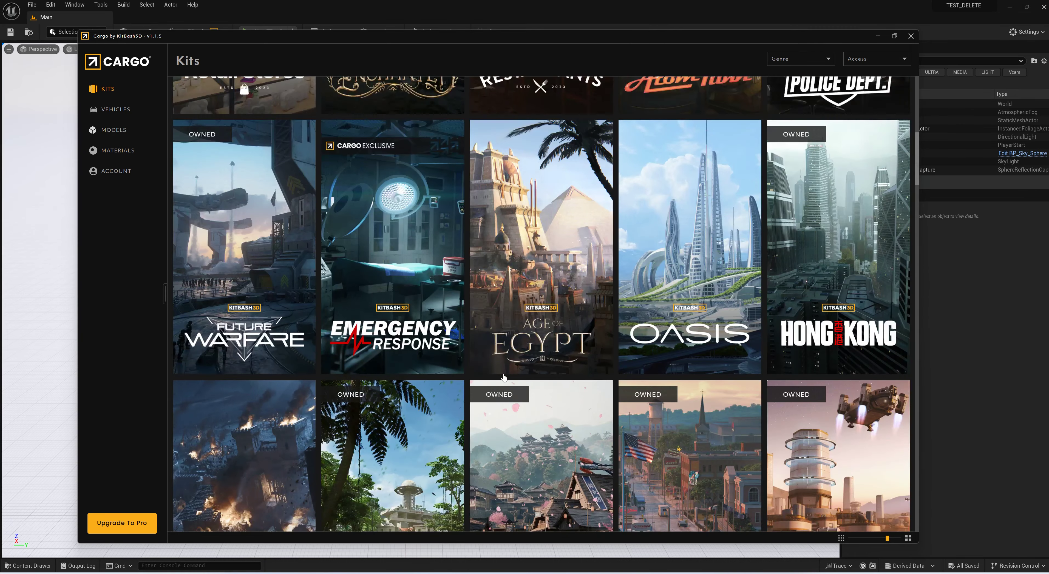
scroll(501, 379, "up", 2)
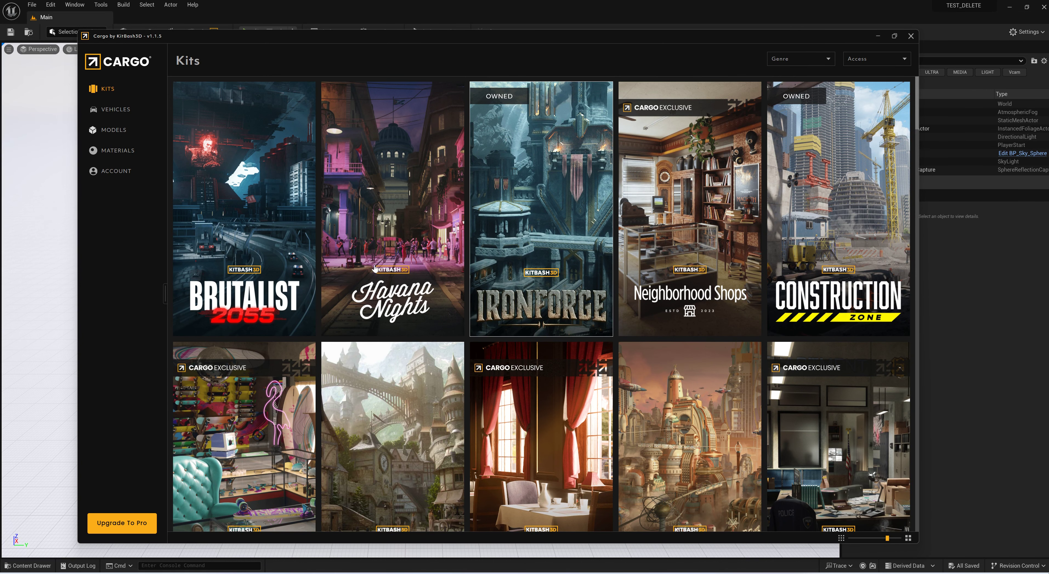
left_click(114, 130)
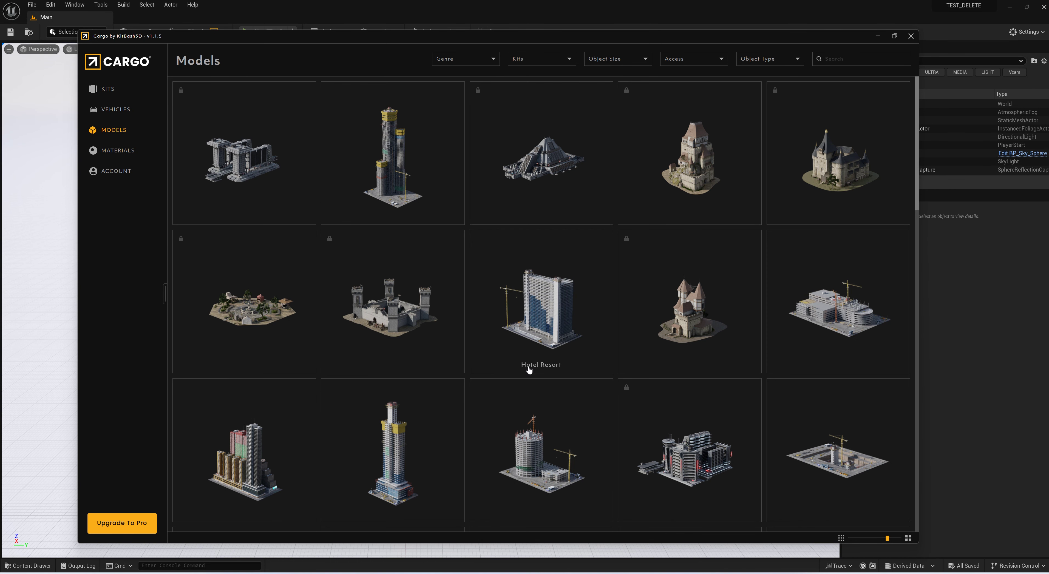
- Scroll the Models grid down to Seafood Restaurant and open its details
scroll(519, 334, "down", 15)
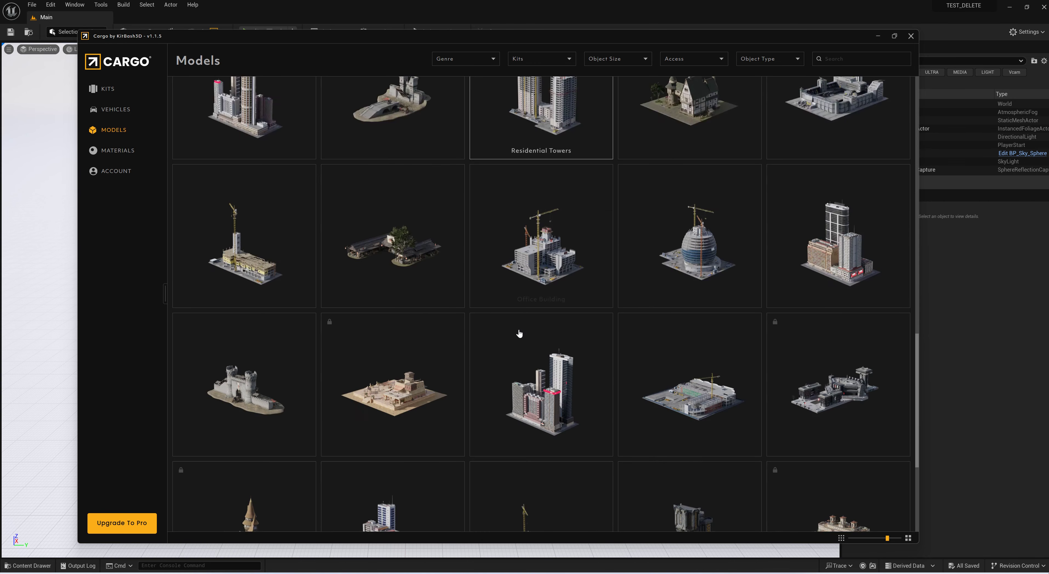
scroll(519, 333, "down", 3)
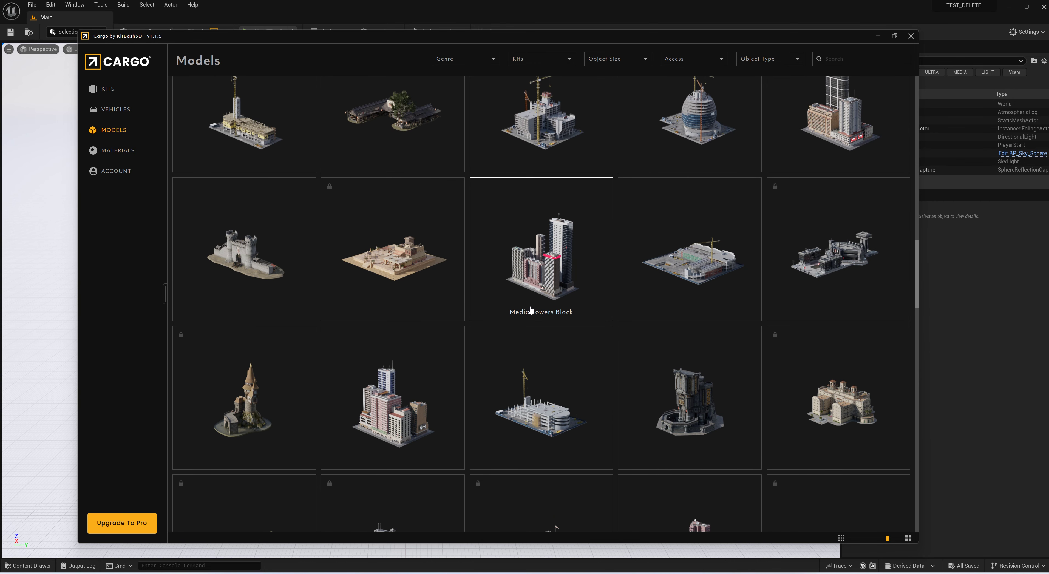
scroll(529, 301, "down", 10)
scroll(530, 298, "down", 10)
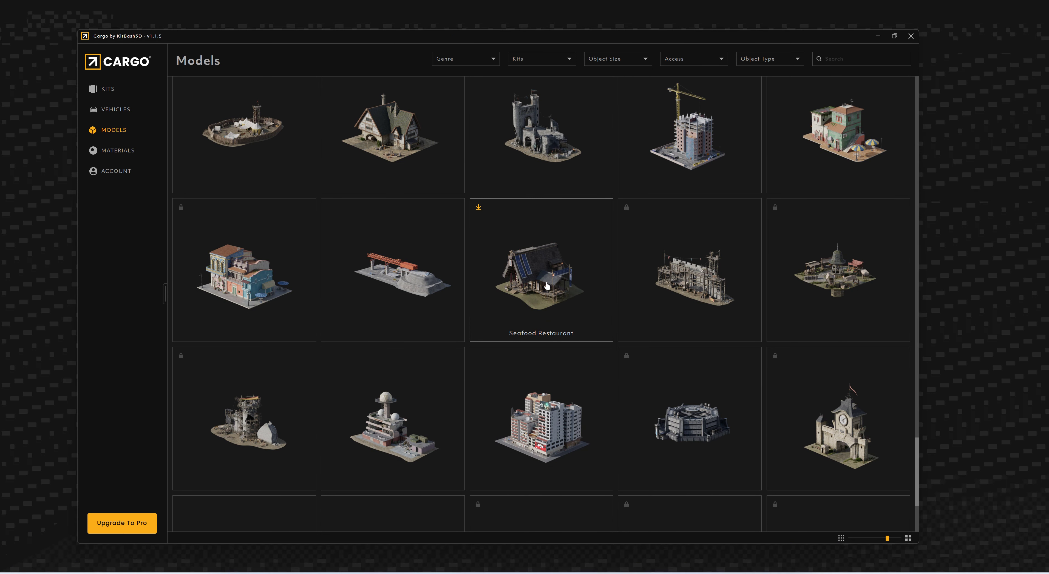
left_click(527, 284)
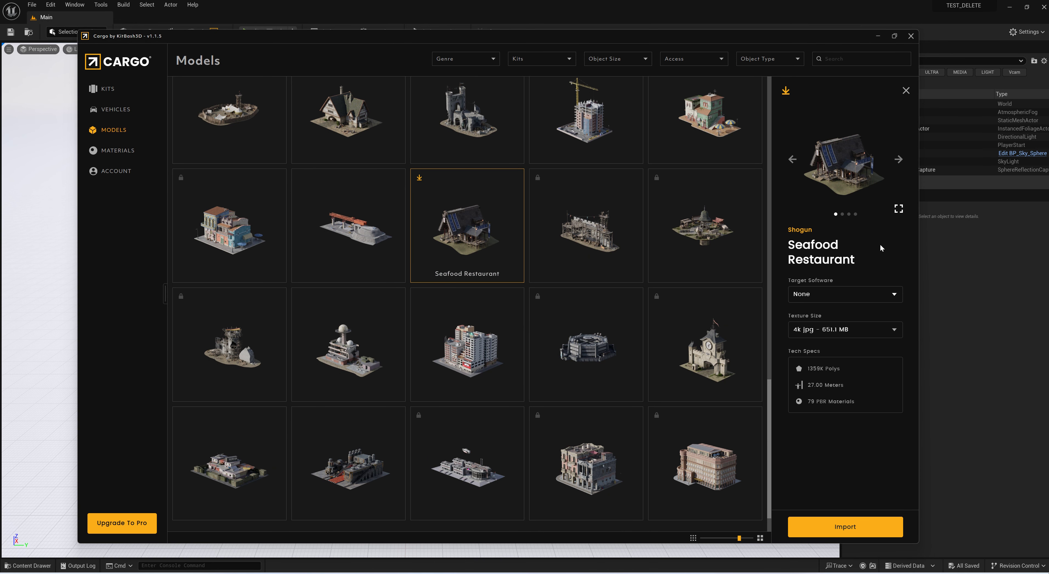
- Check the Target Software choices, leave it at None, and import Seafood Restaurant
left_click(847, 300)
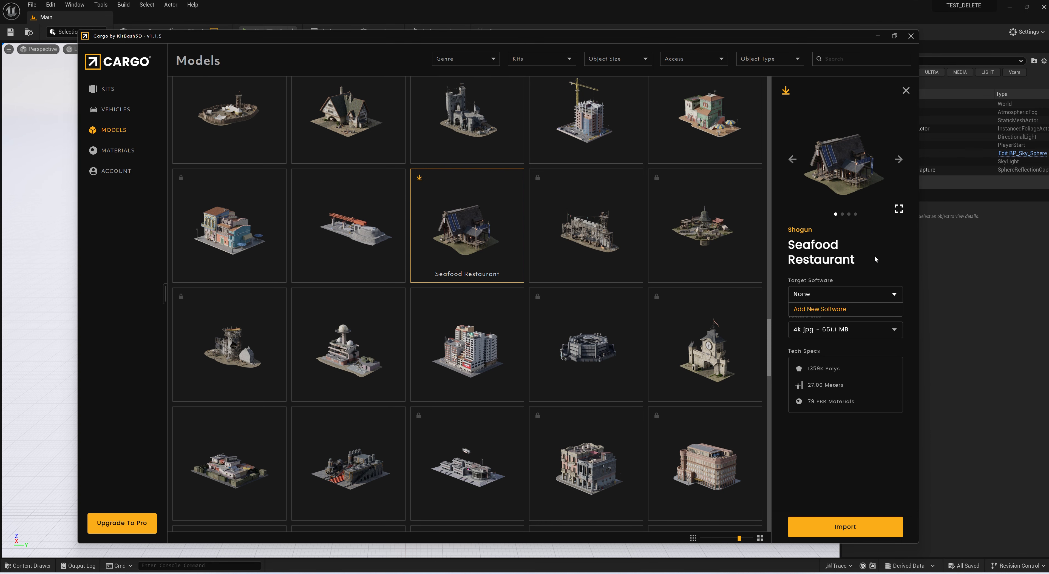
left_click(786, 94)
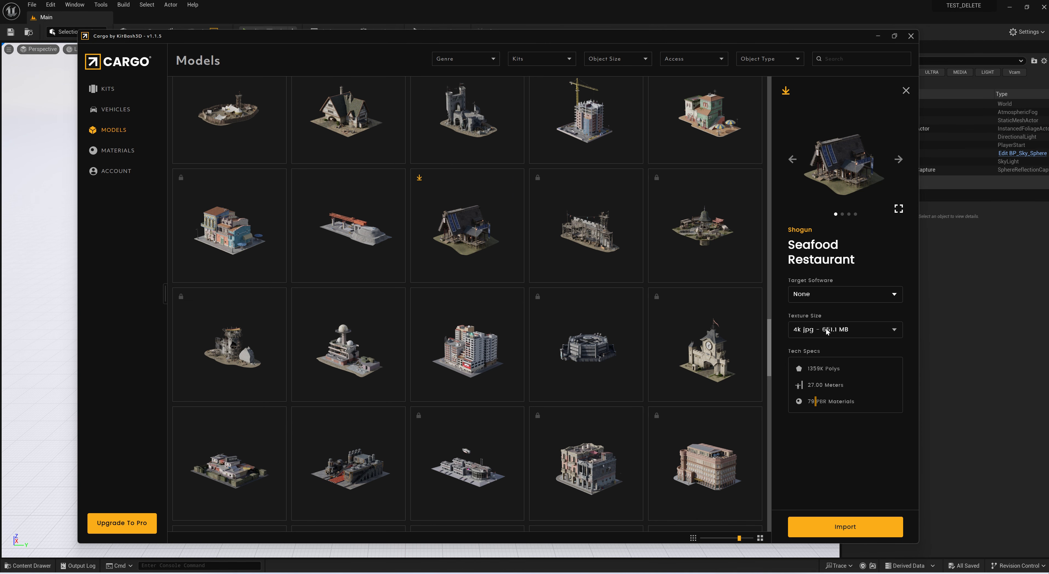
left_click(843, 530)
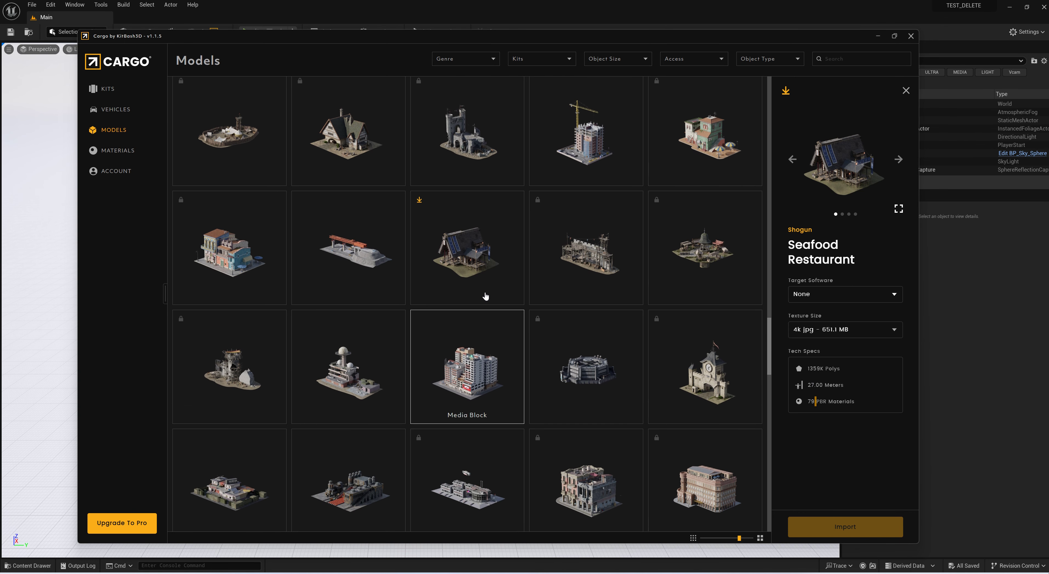
- Scroll up and down through the Models grid while the Seafood Restaurant import stays grayed out
scroll(484, 297, "up", 2)
scroll(407, 268, "down", 2)
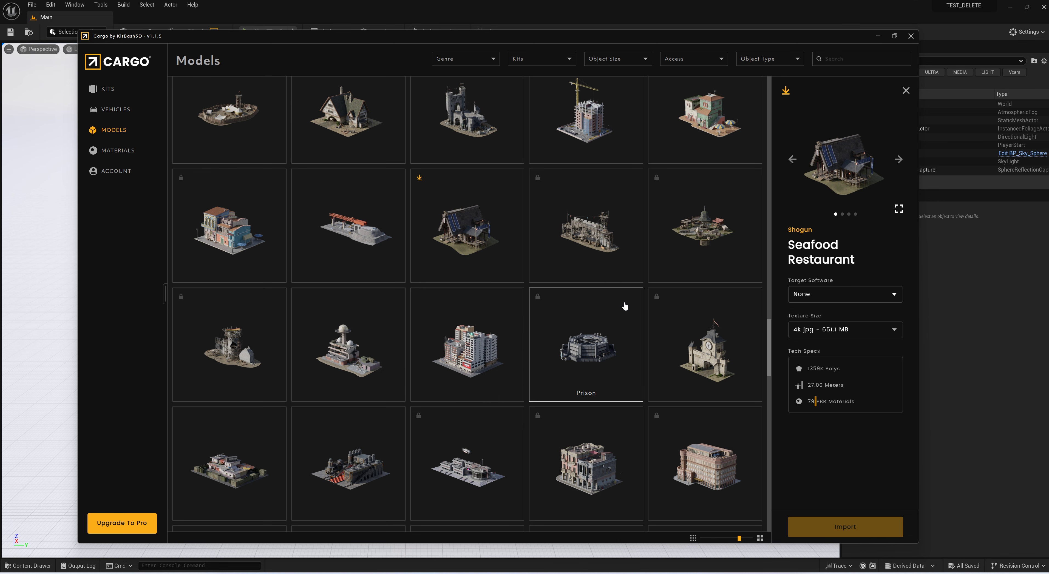
scroll(625, 306, "down", 8)
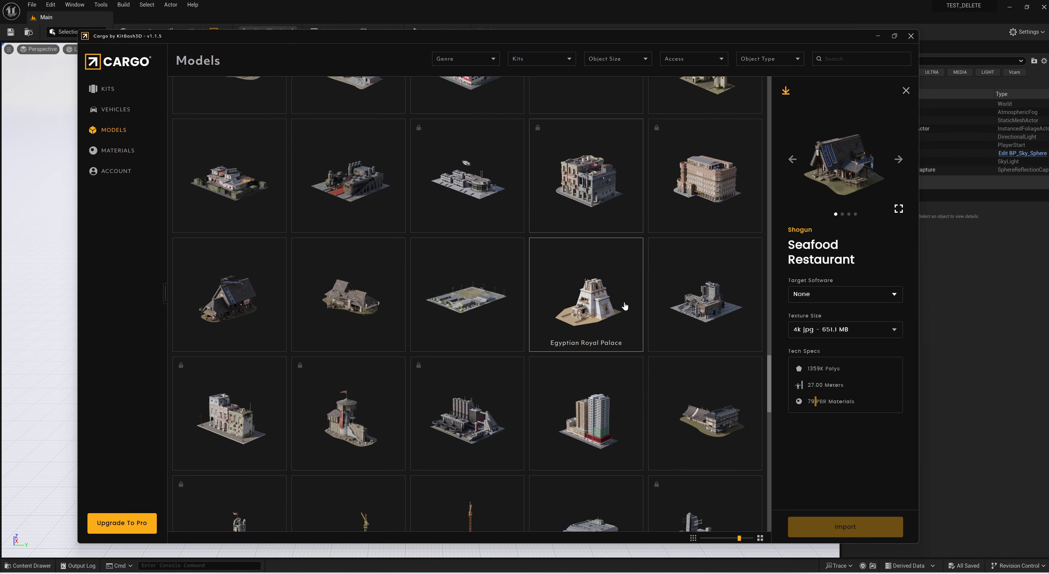
scroll(625, 306, "down", 6)
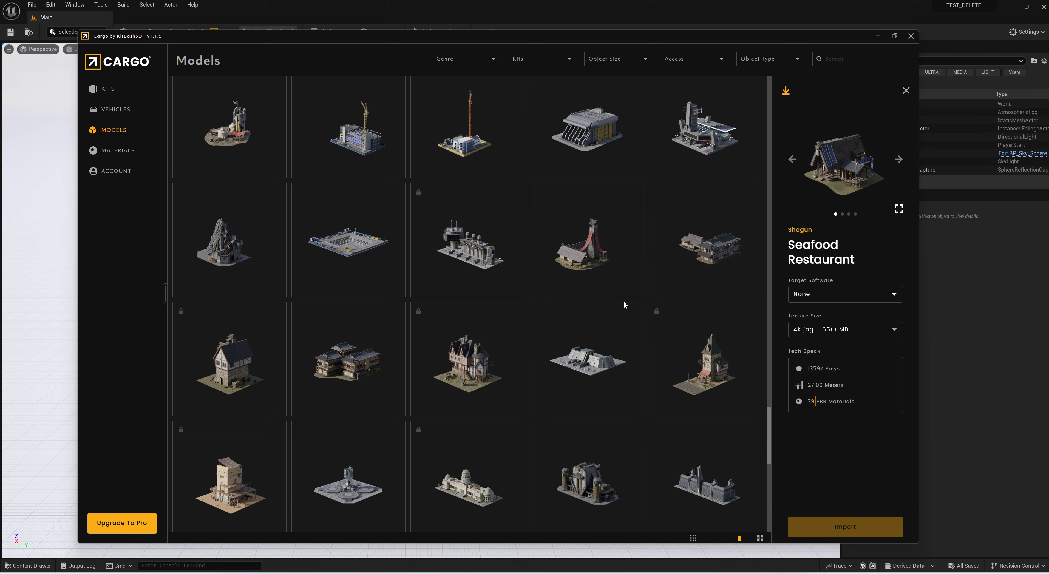
scroll(611, 315, "down", 10)
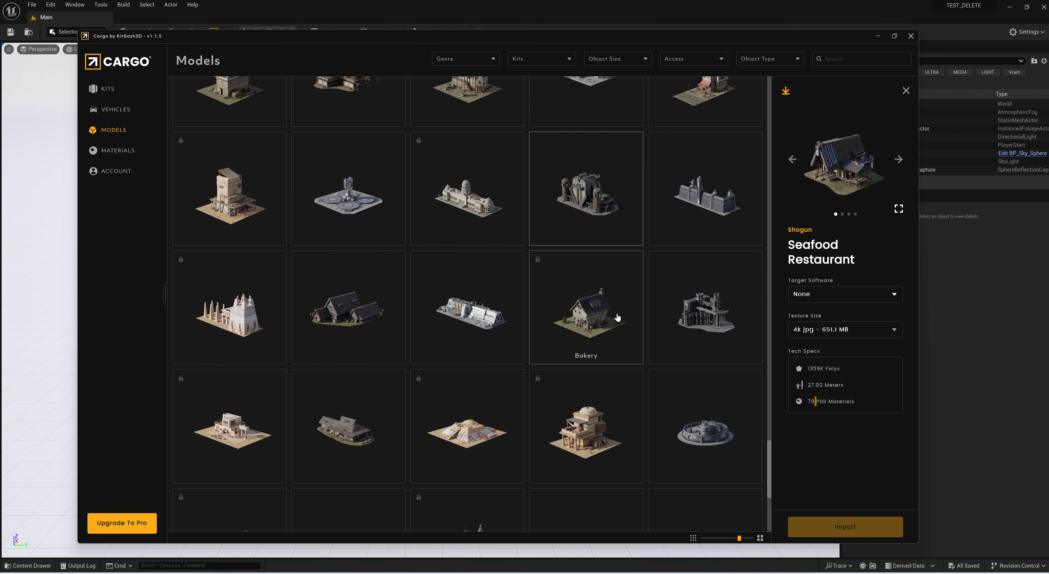
scroll(617, 316, "down", 3)
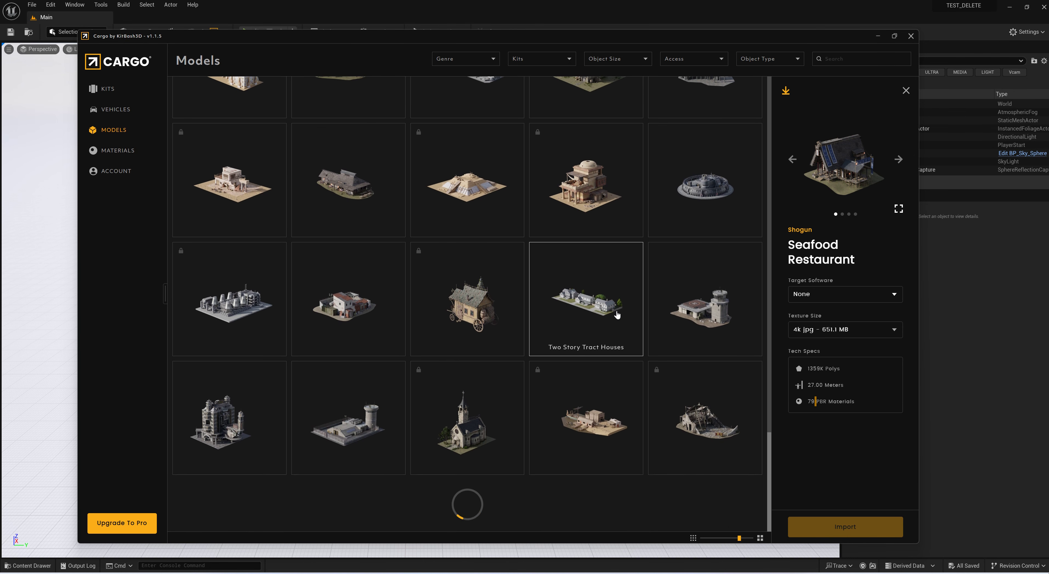
scroll(635, 310, "down", 6)
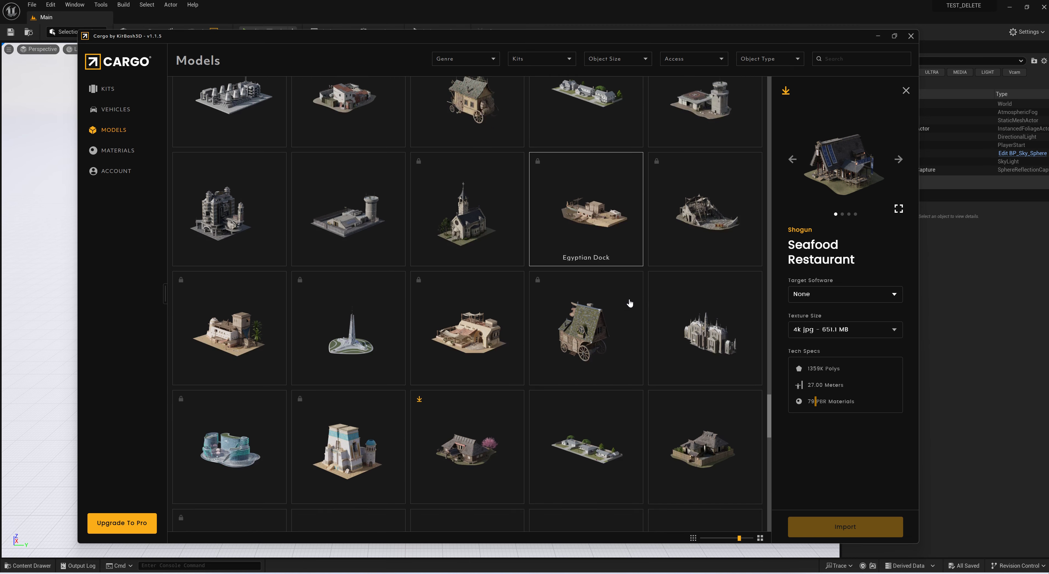
scroll(649, 311, "down", 4)
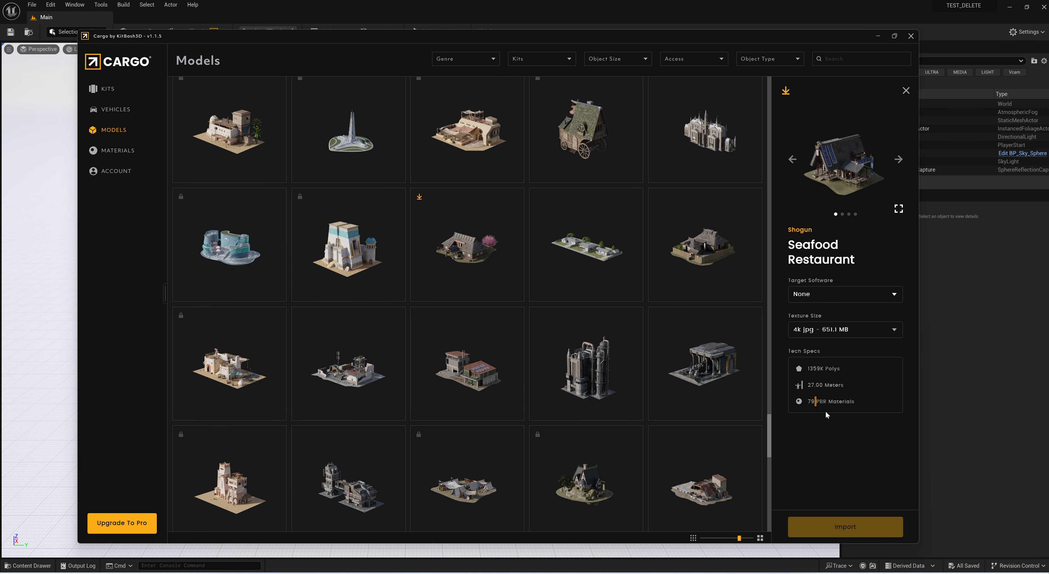
scroll(628, 353, "up", 7)
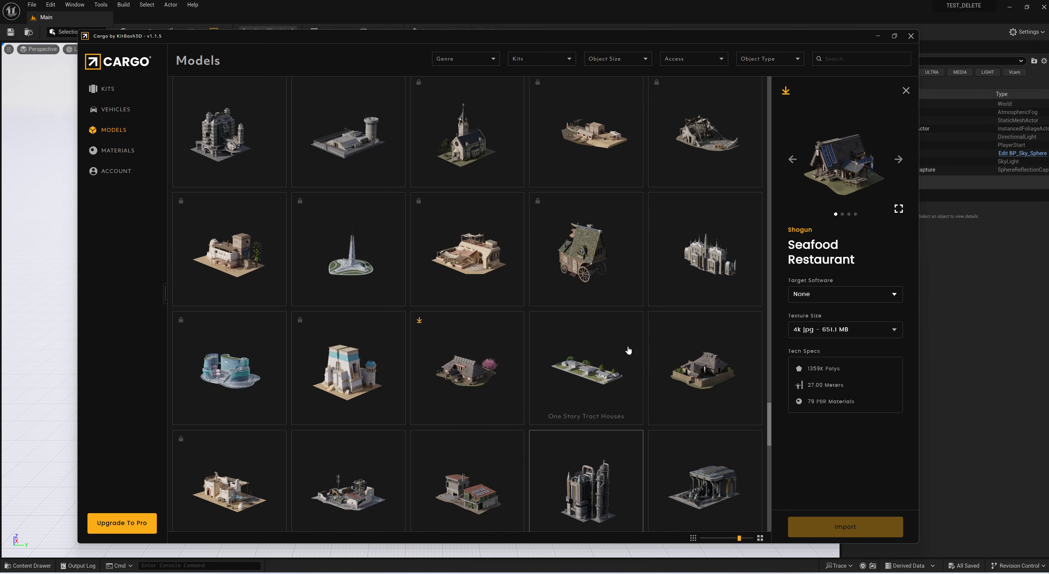
scroll(539, 306, "down", 4)
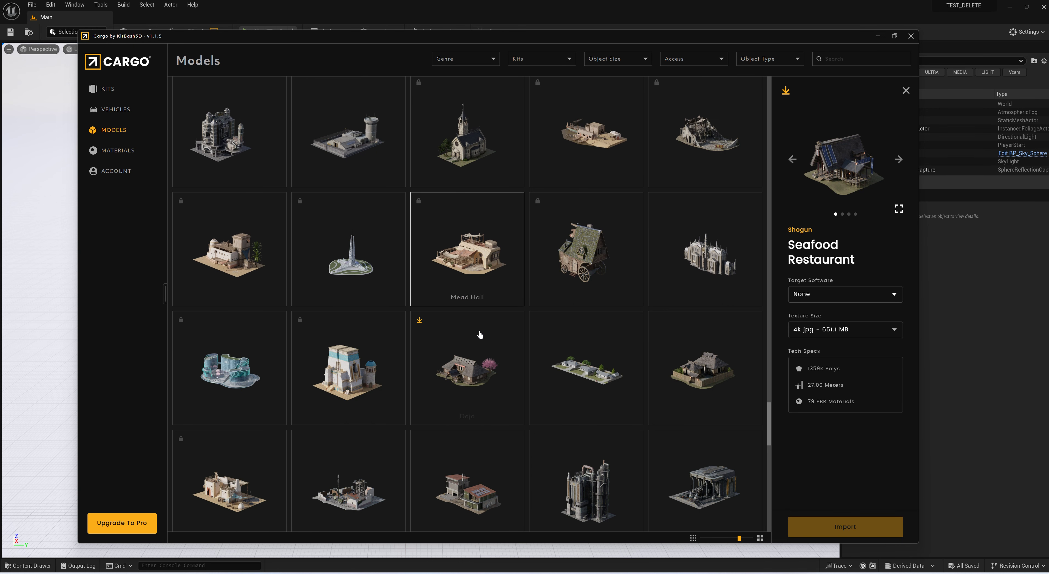
scroll(480, 326, "down", 3)
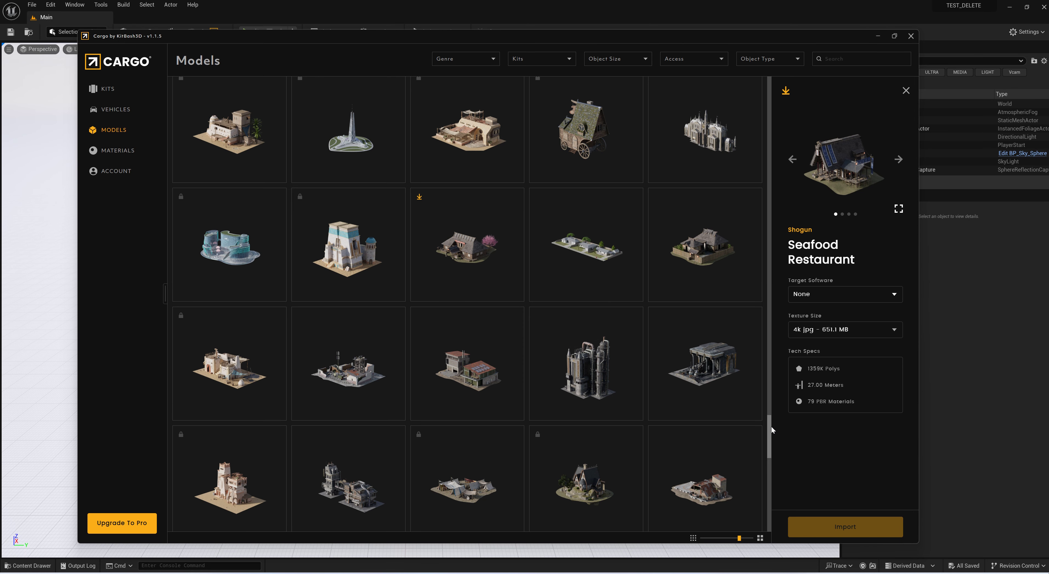
scroll(635, 334, "up", 5)
scroll(632, 334, "up", 15)
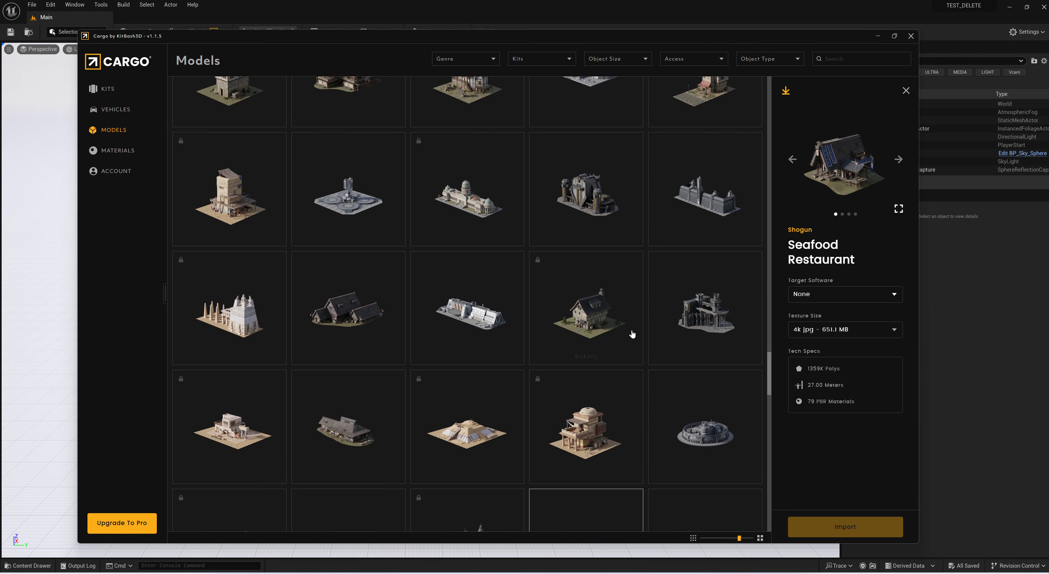
scroll(632, 333, "up", 15)
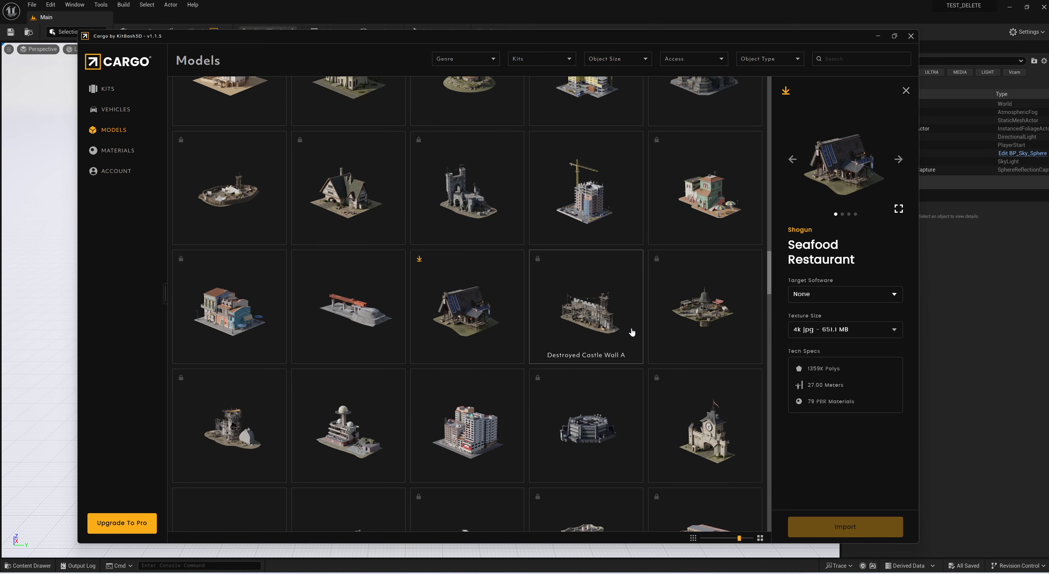
scroll(631, 332, "up", 15)
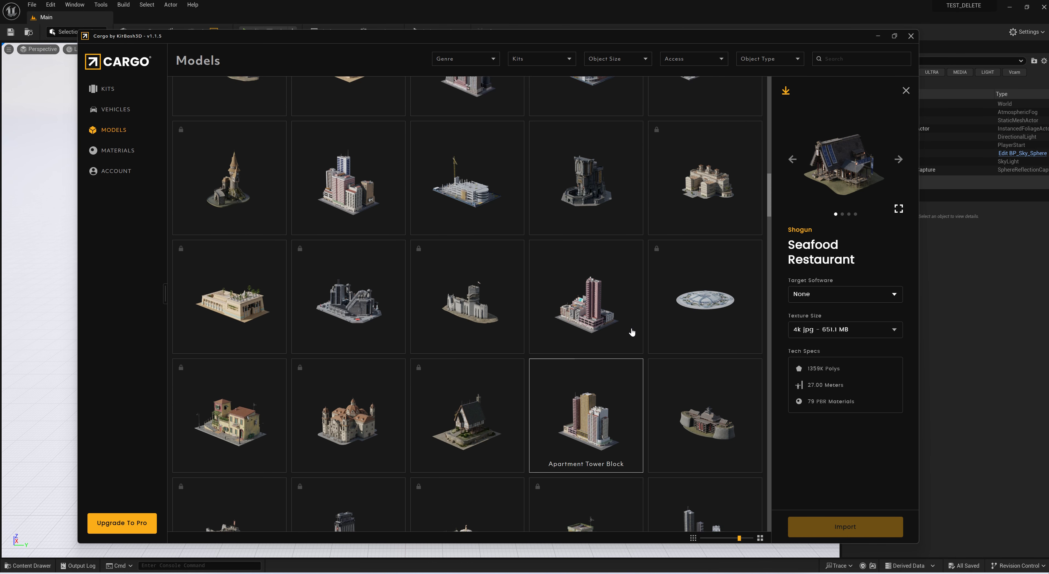
scroll(631, 333, "up", 10)
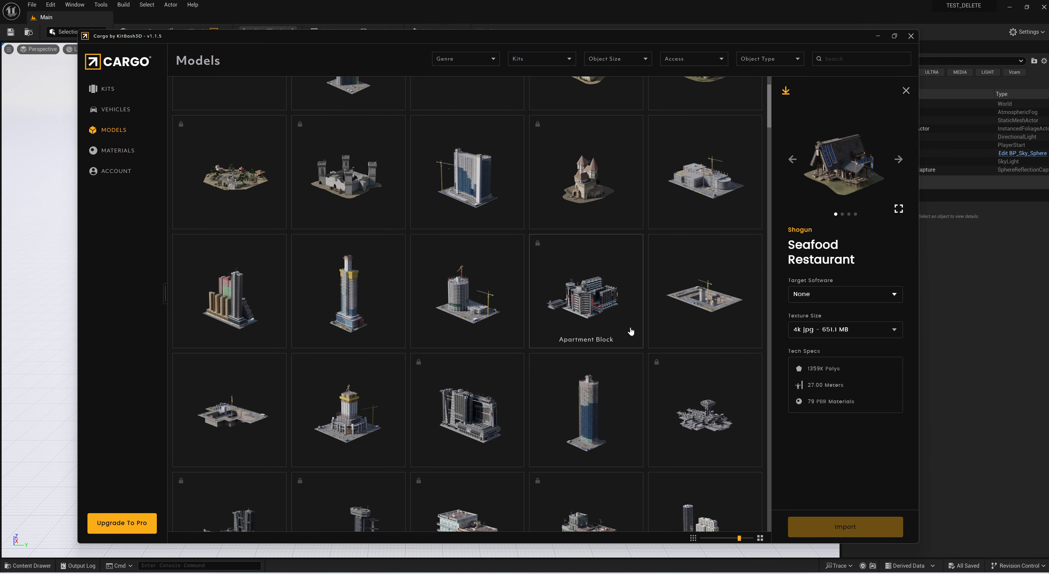